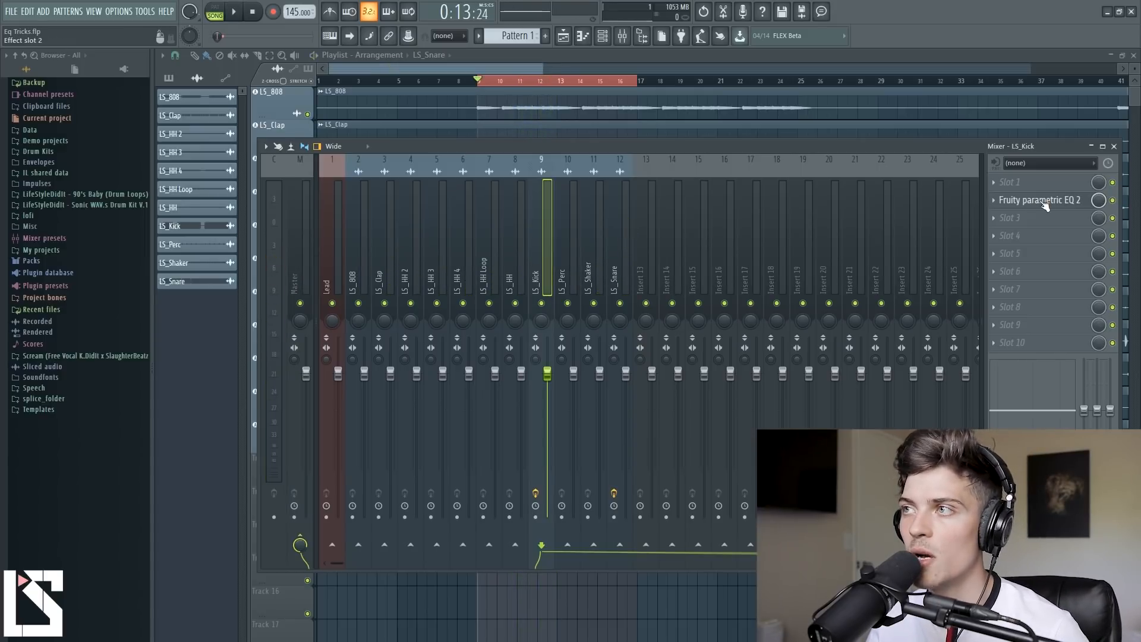
Step: Open the Fruity parametric EQ 2 on the LS_Kick track and reposition its window over the mixer
click(1045, 202)
drag(685, 263, 595, 201)
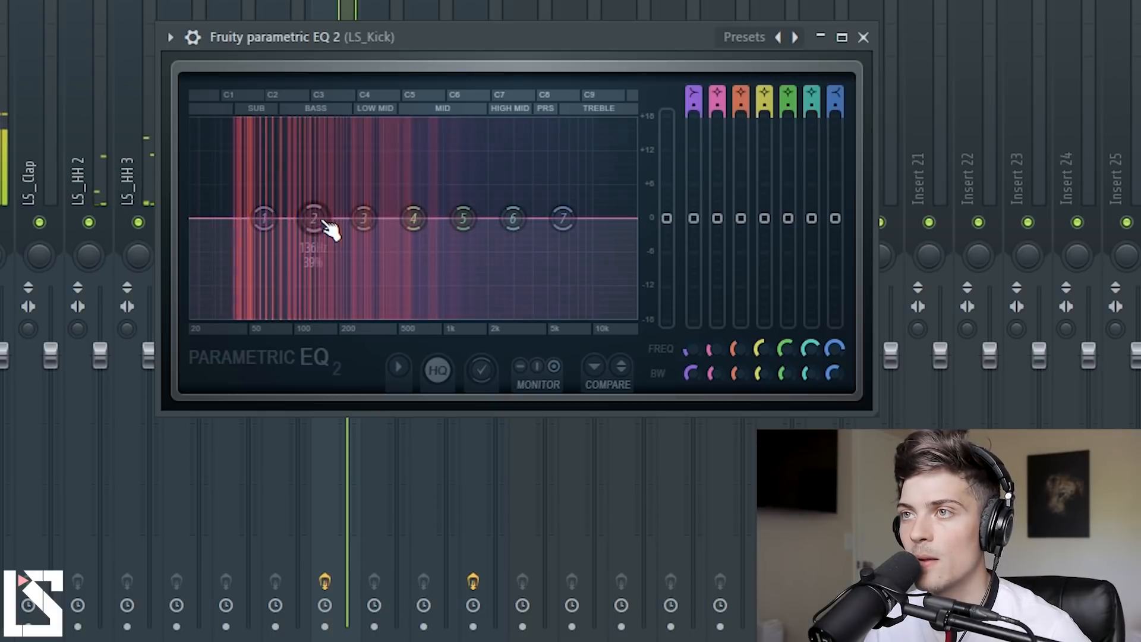
drag(326, 225, 263, 168)
scroll(263, 180, down, 5)
right_click(256, 159)
click(286, 187)
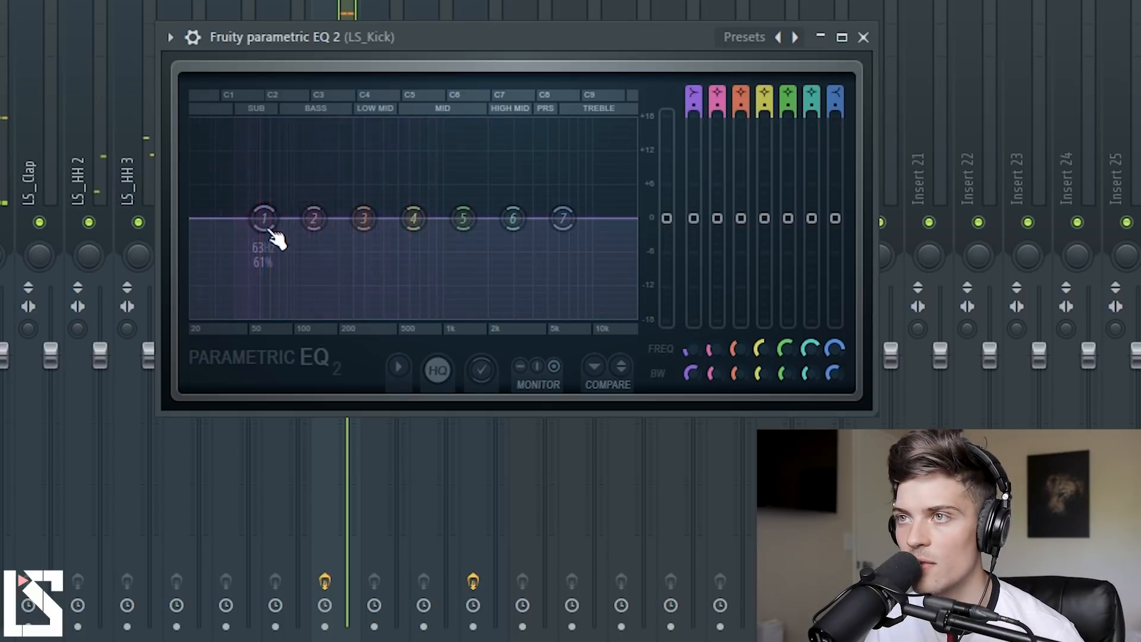
Step: Boost EQ band 2 by about 12 dB at 52 Hz with a 14% bandwidth and audition the kick
drag(314, 218, 252, 153)
scroll(257, 182, down, 3)
scroll(256, 171, down, 2)
key(space)
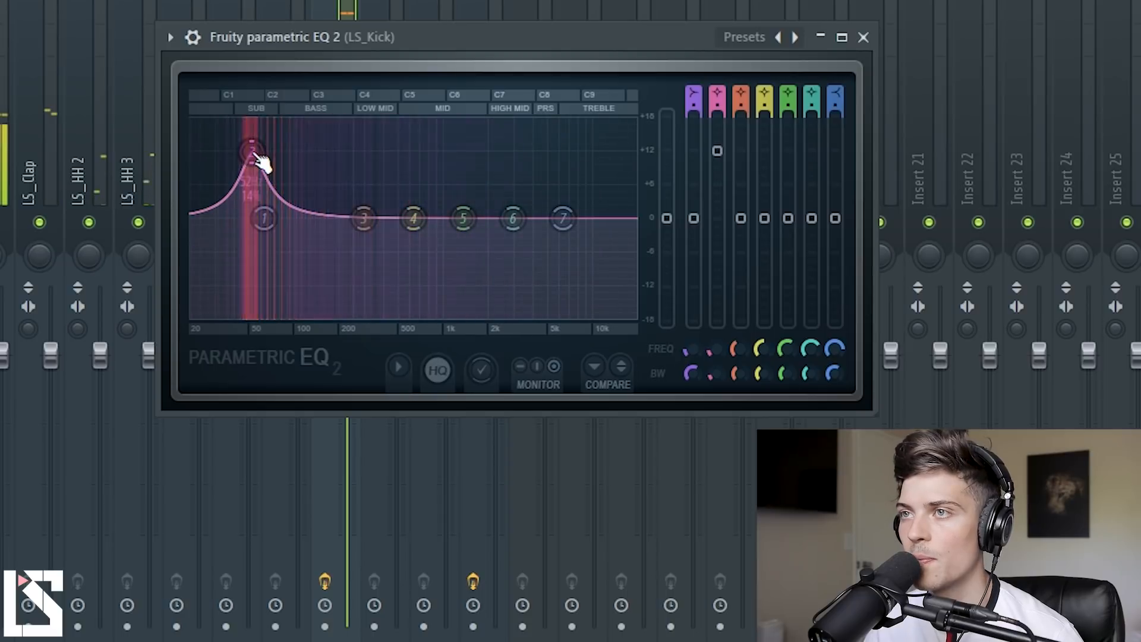
key(space)
Step: Move EQ band 2 to 104 Hz and flatten its gain to 0 dB
drag(716, 152, 717, 212)
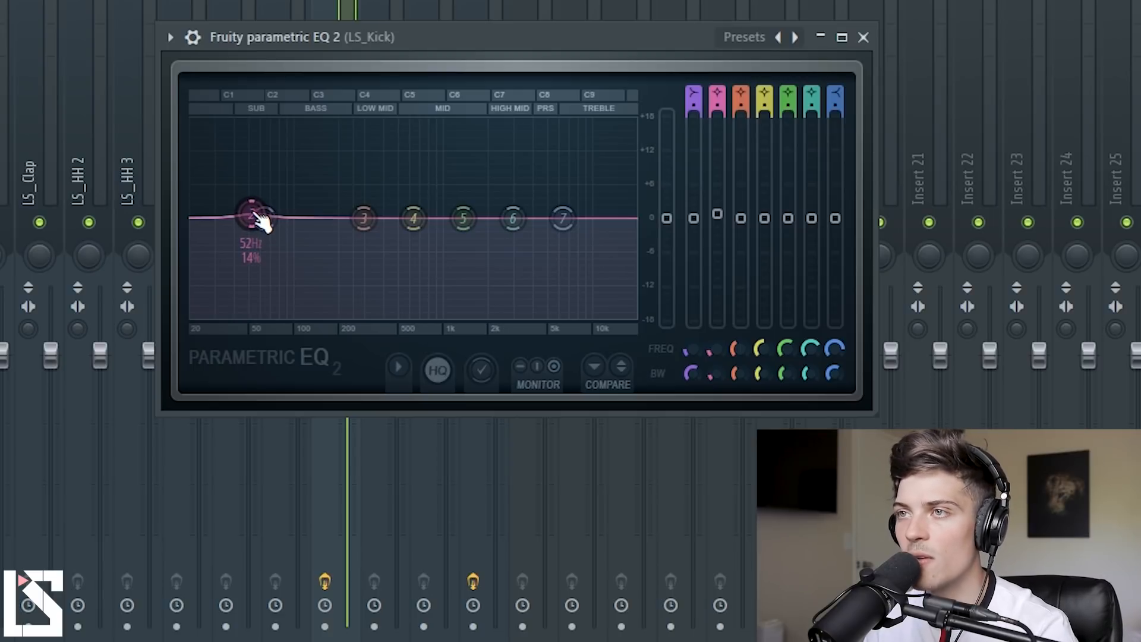
drag(257, 217, 297, 214)
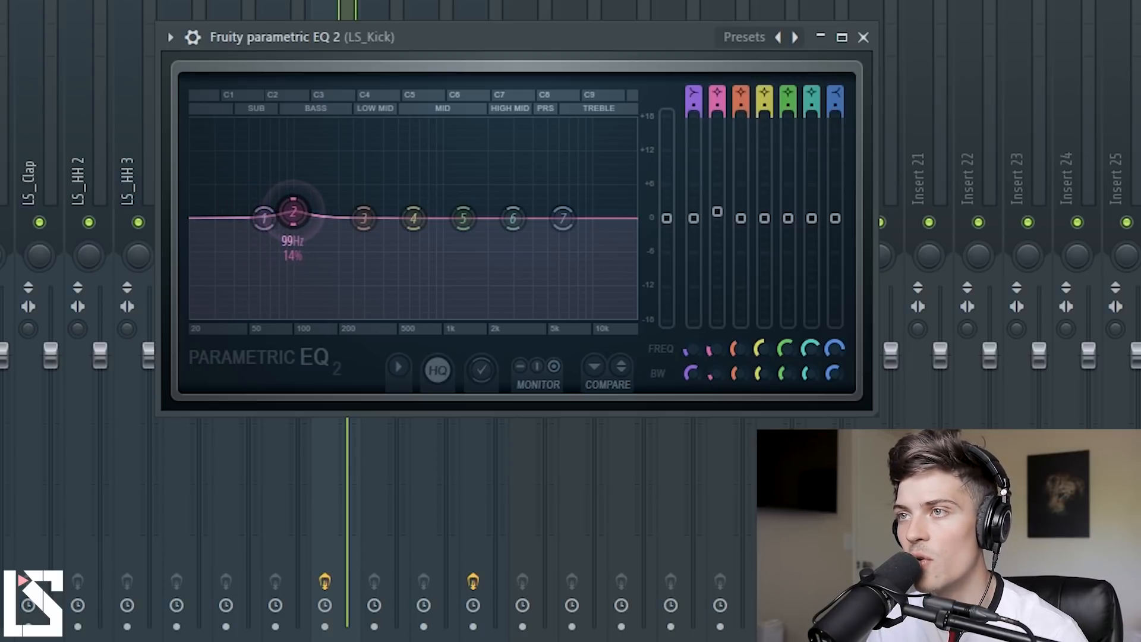
drag(296, 212, 297, 212)
drag(717, 213, 717, 219)
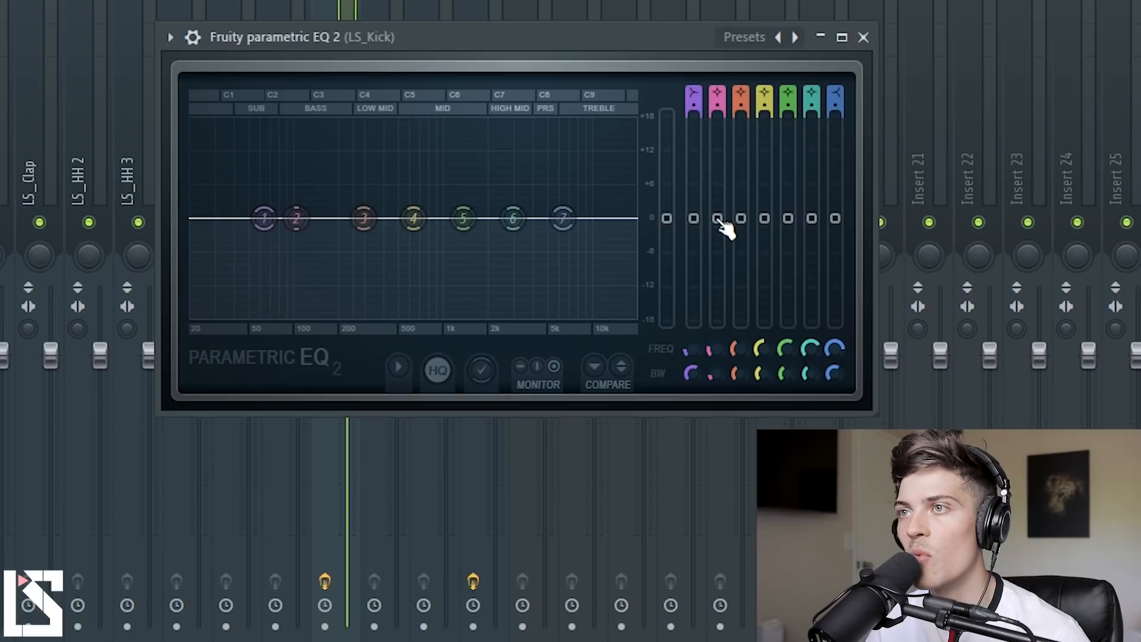
Step: Compare a 12 dB boost of band 2 at 104 Hz and 52 Hz, and settle it at 104 Hz with about 3 dB and 19% bandwidth
drag(717, 218, 717, 150)
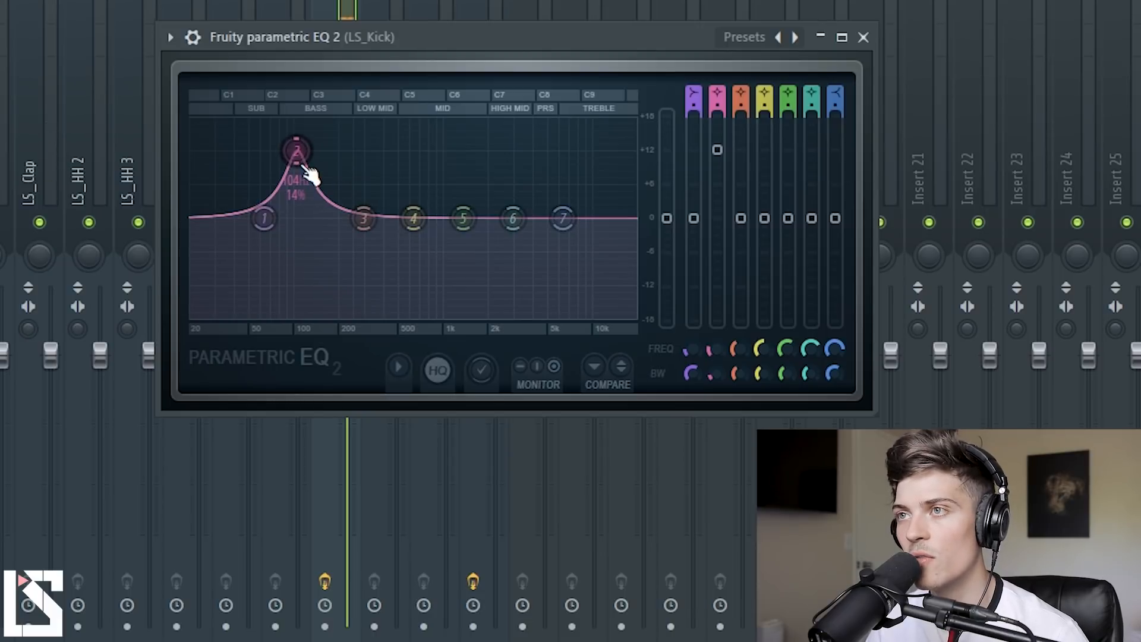
drag(302, 164, 269, 164)
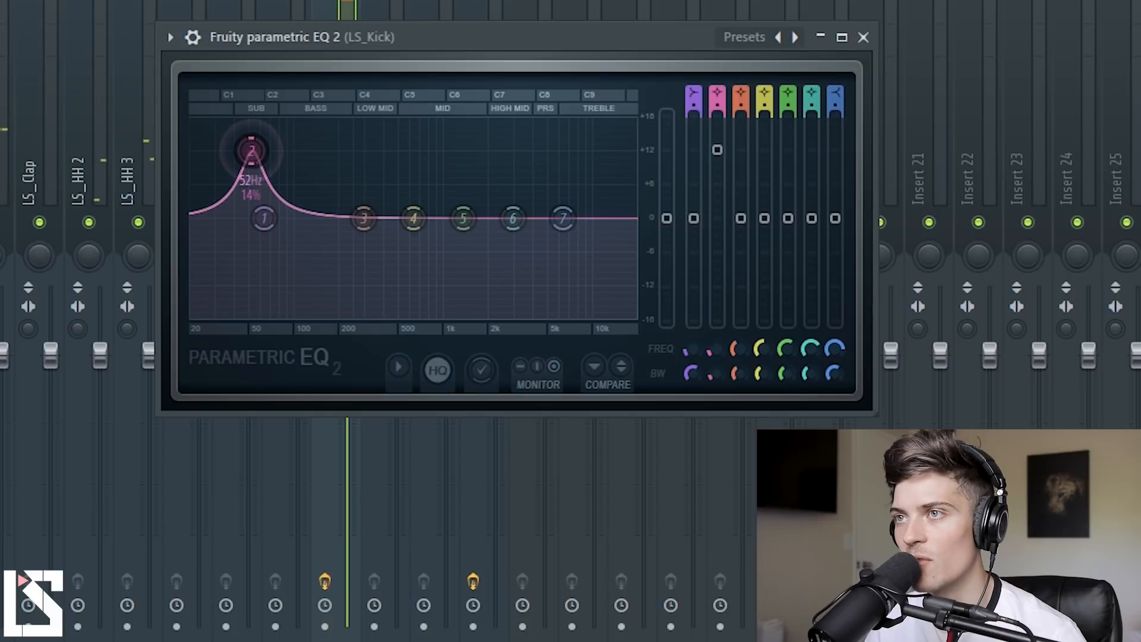
drag(257, 158, 256, 156)
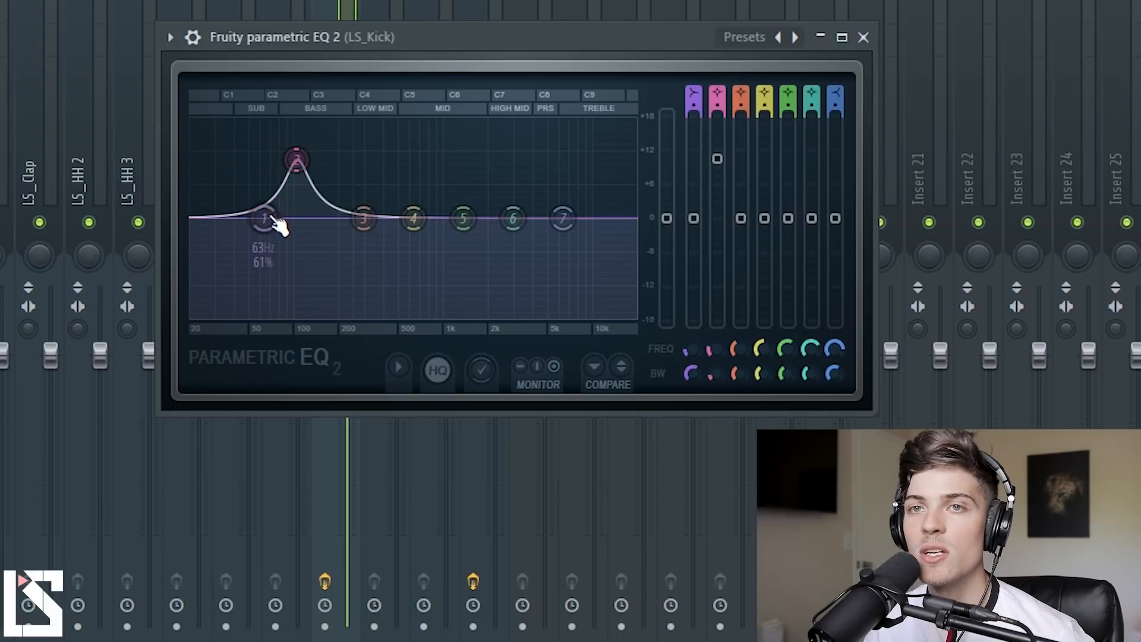
drag(718, 162, 719, 213)
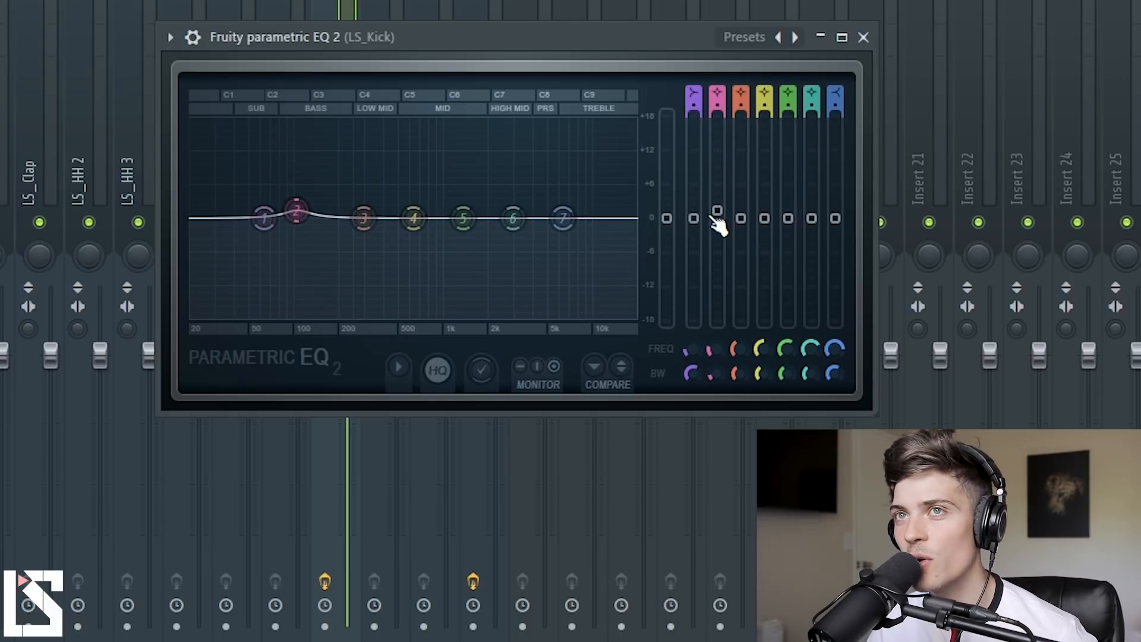
drag(722, 217, 722, 215)
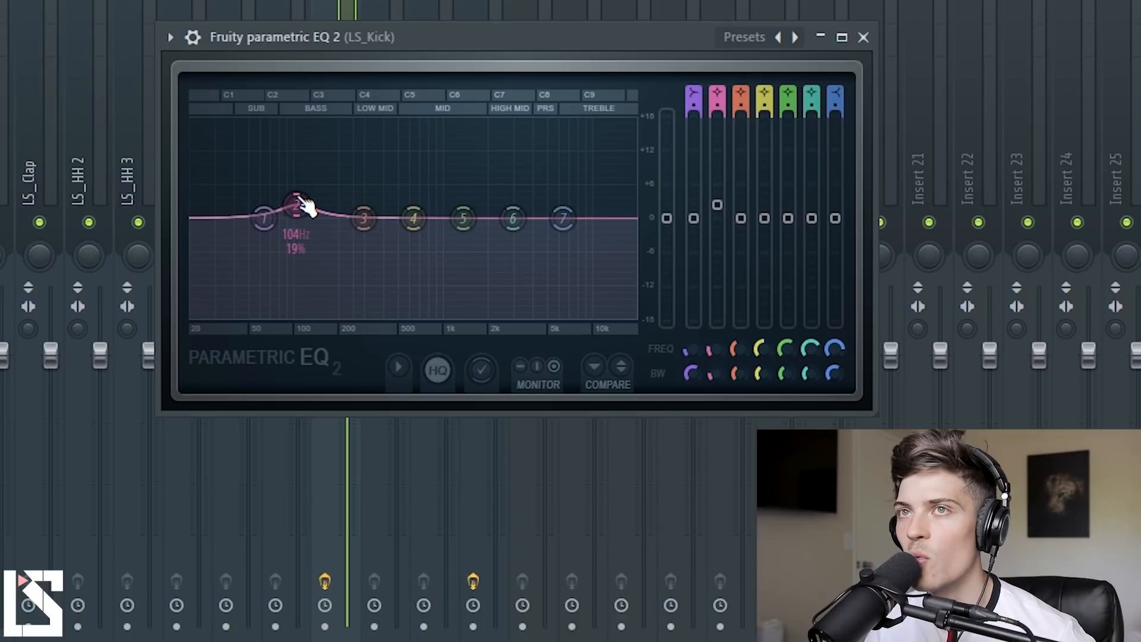
Step: Play the beat with the kick's EQ enabled and bypassed to compare the sound, leaving the EQ enabled
key(space)
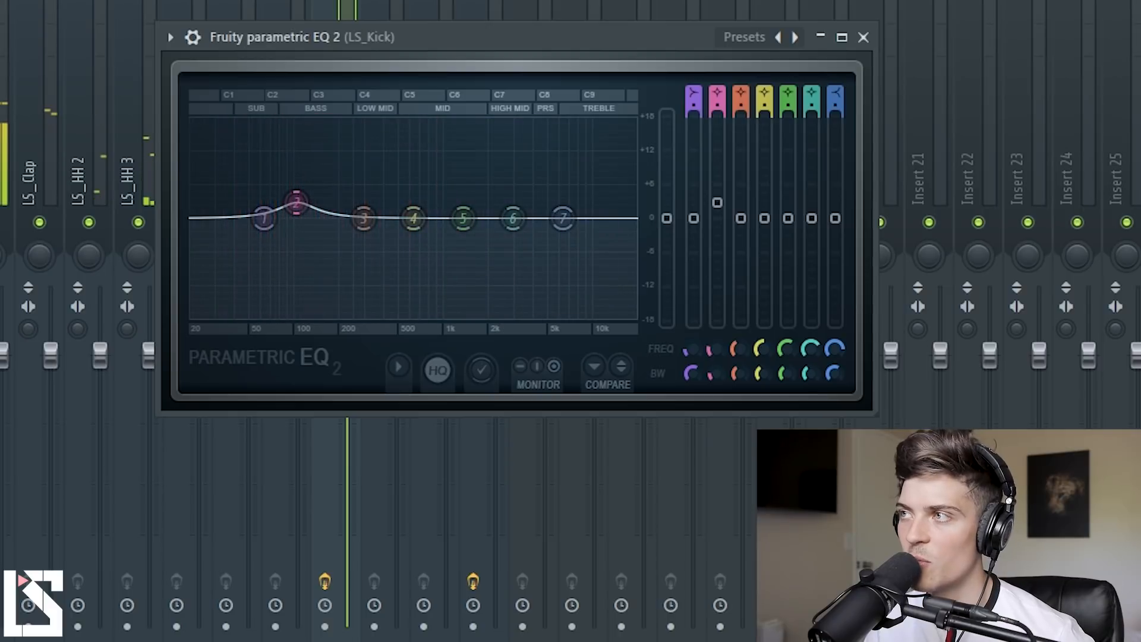
click(1113, 201)
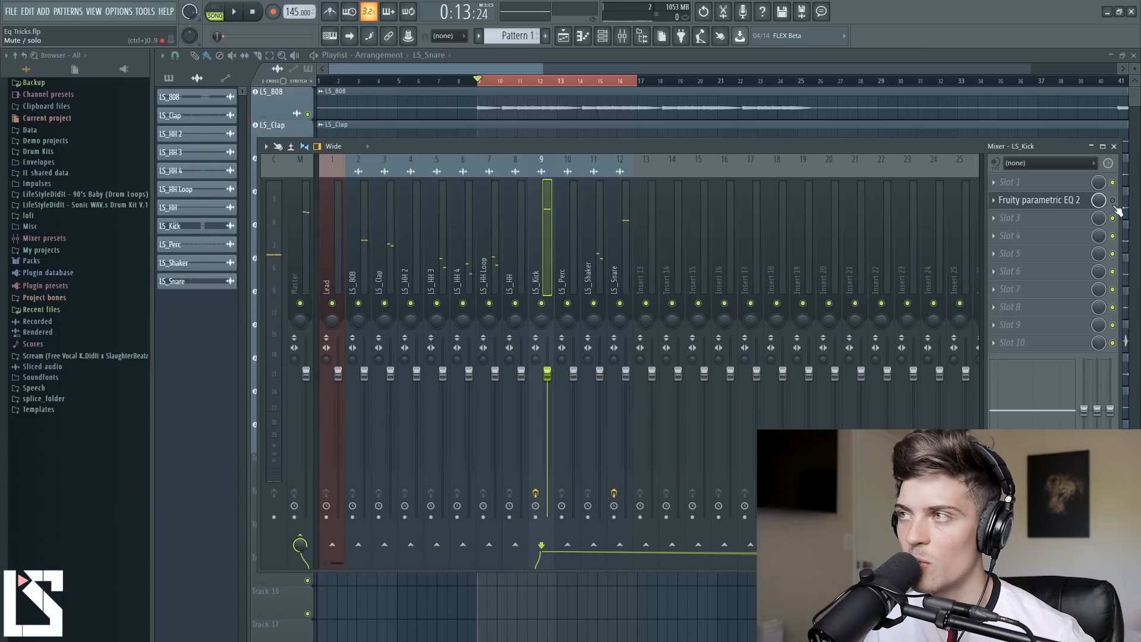
key(space)
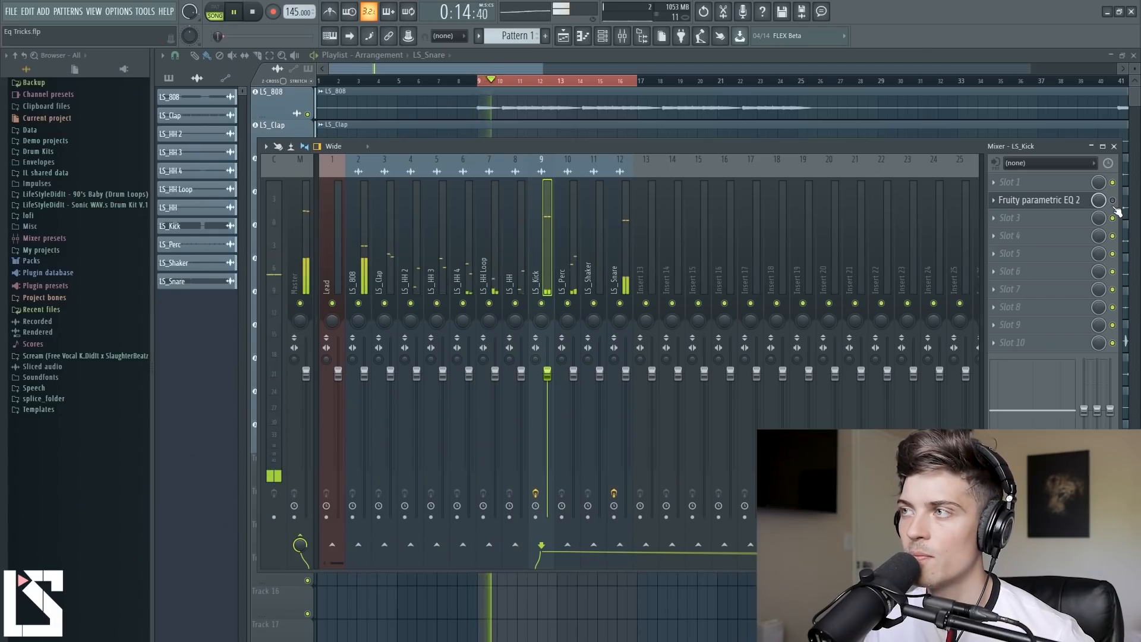
click(1114, 203)
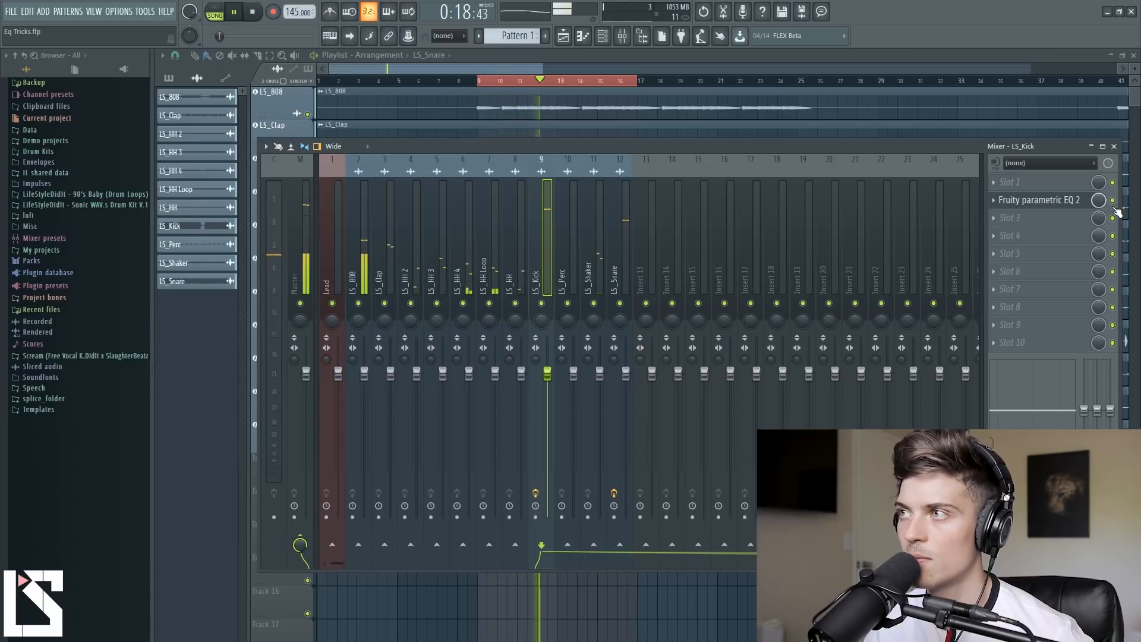
key(space)
Step: Lower the kick EQ's overall output level to -0.9 dB and compare playback with the EQ bypassed and enabled
click(1070, 200)
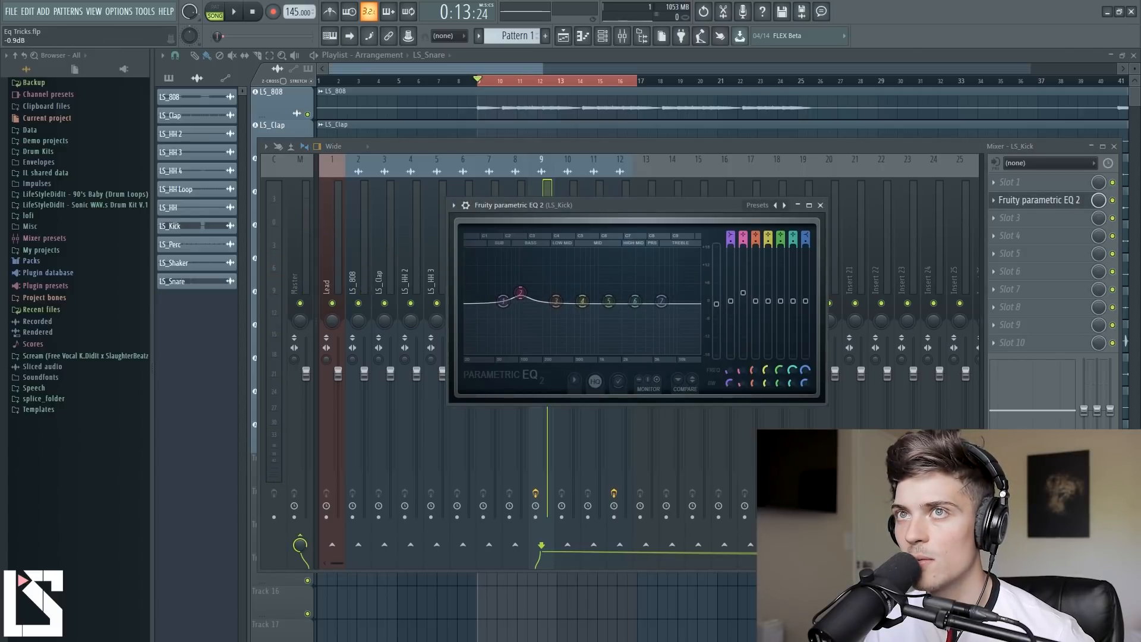
key(space)
click(1113, 202)
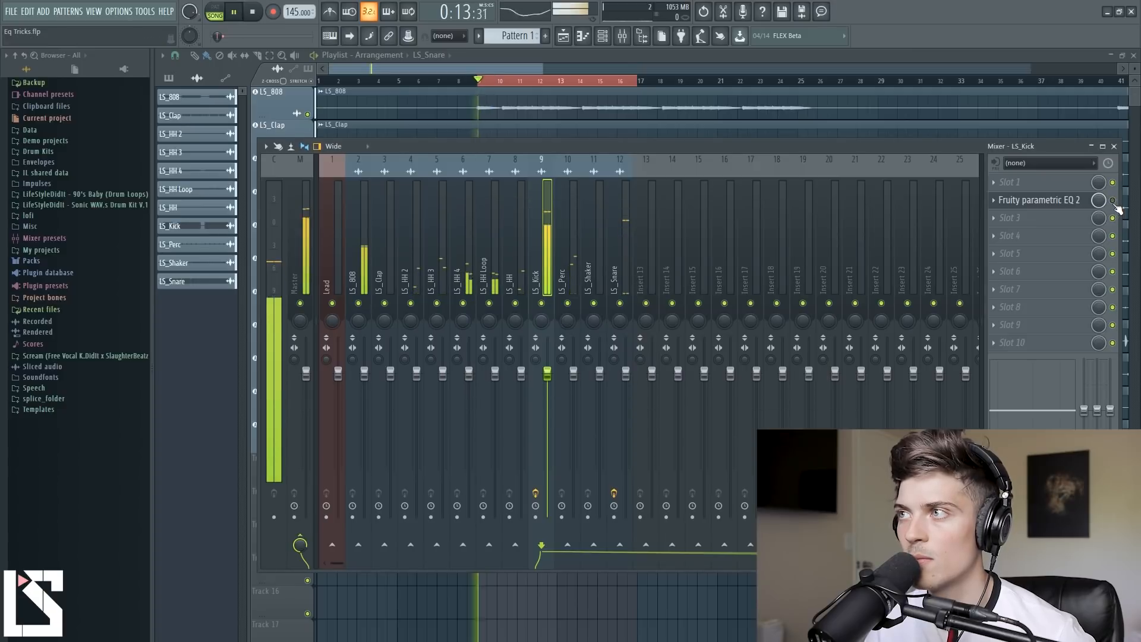
key(space)
click(1113, 201)
key(space)
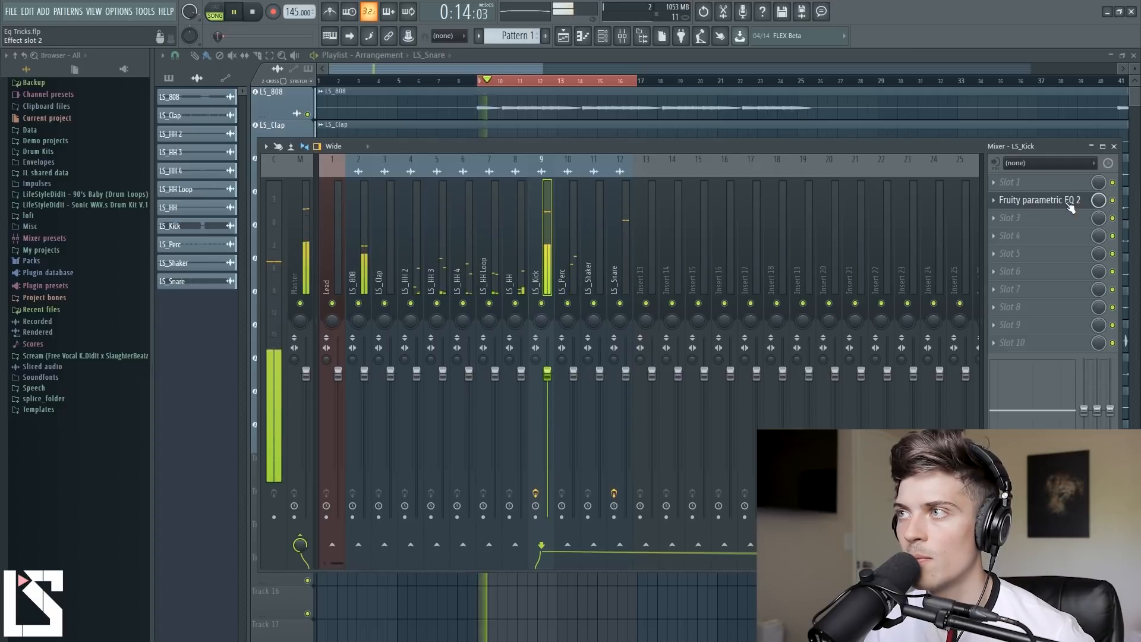
Step: Boost the kick's EQ band 6 just above 3 kHz with a 19% bandwidth, and reduce its gain to a slight lift
click(1070, 200)
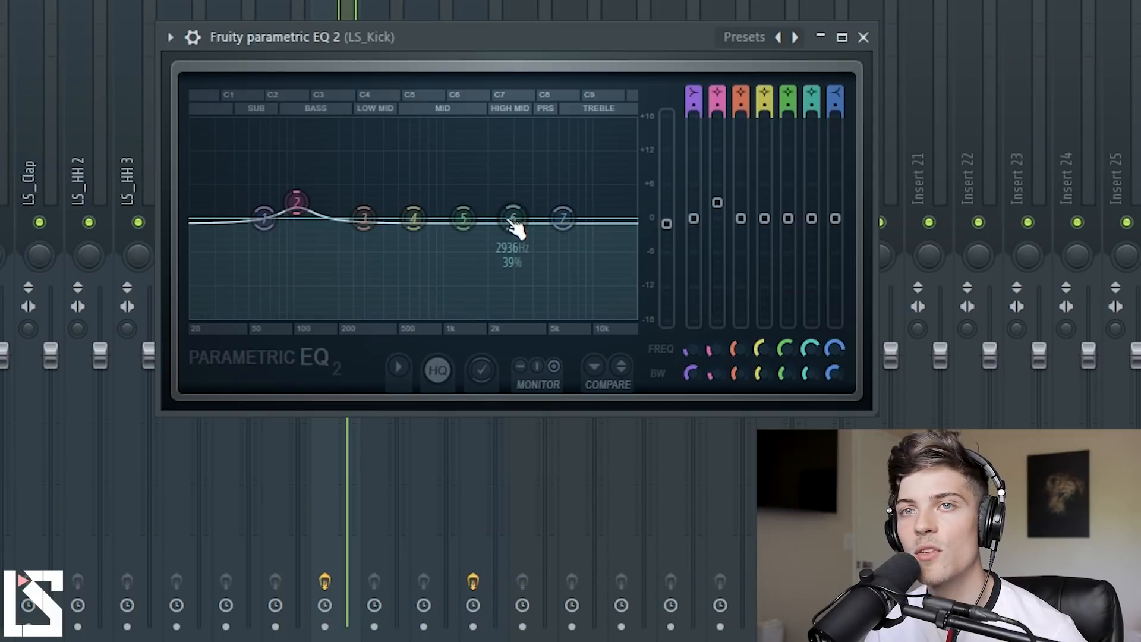
drag(514, 219, 522, 136)
scroll(524, 146, down, 5)
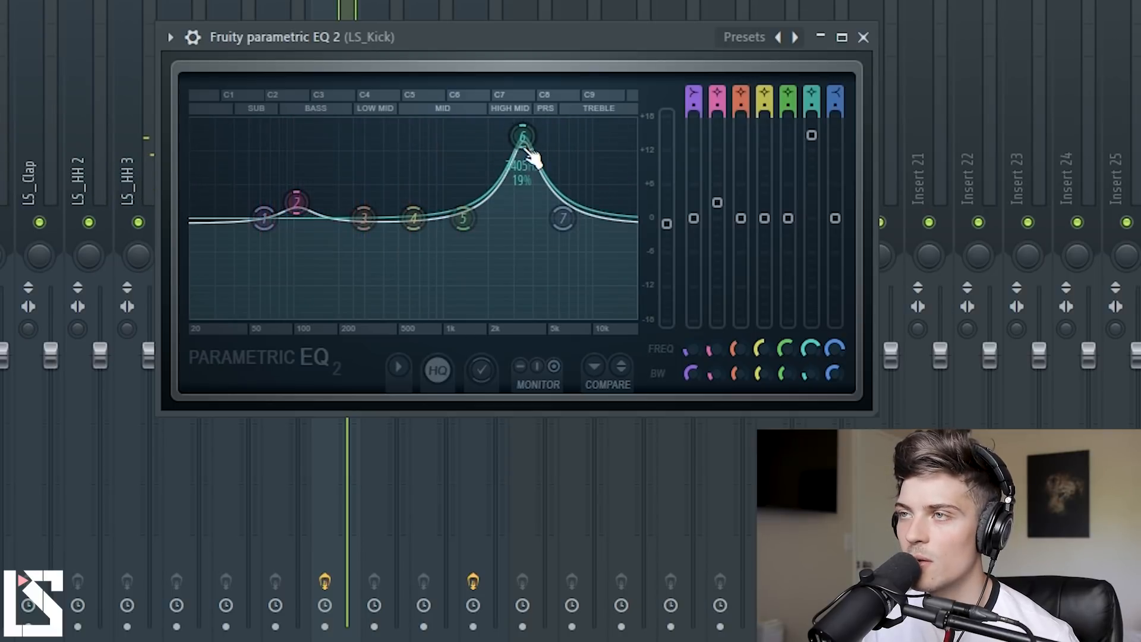
drag(525, 148, 518, 126)
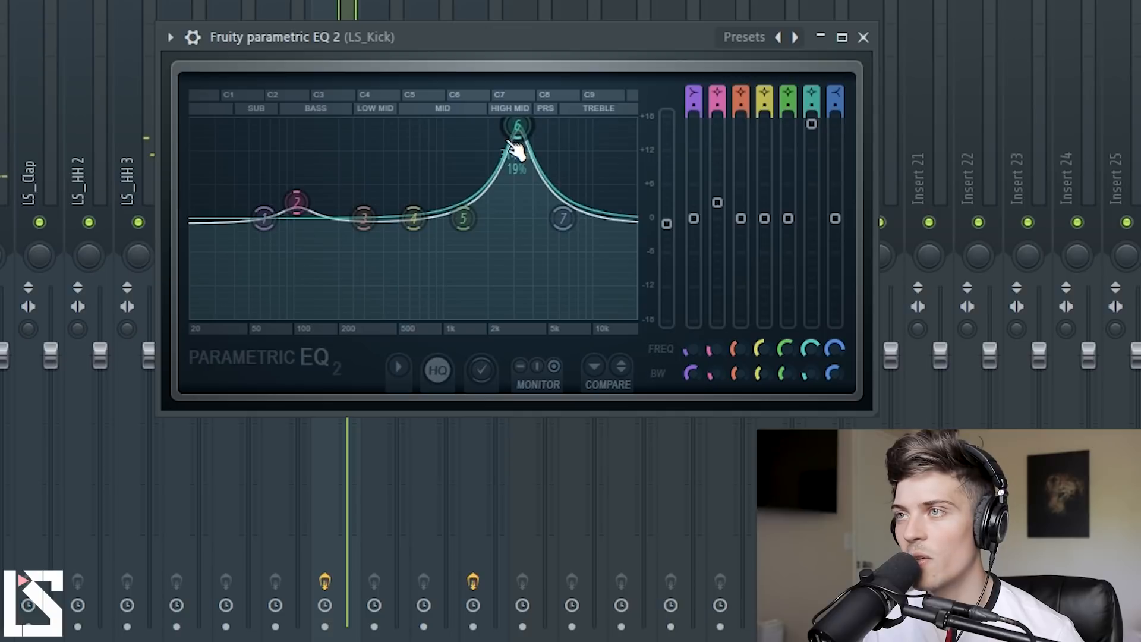
scroll(818, 129, up, 2)
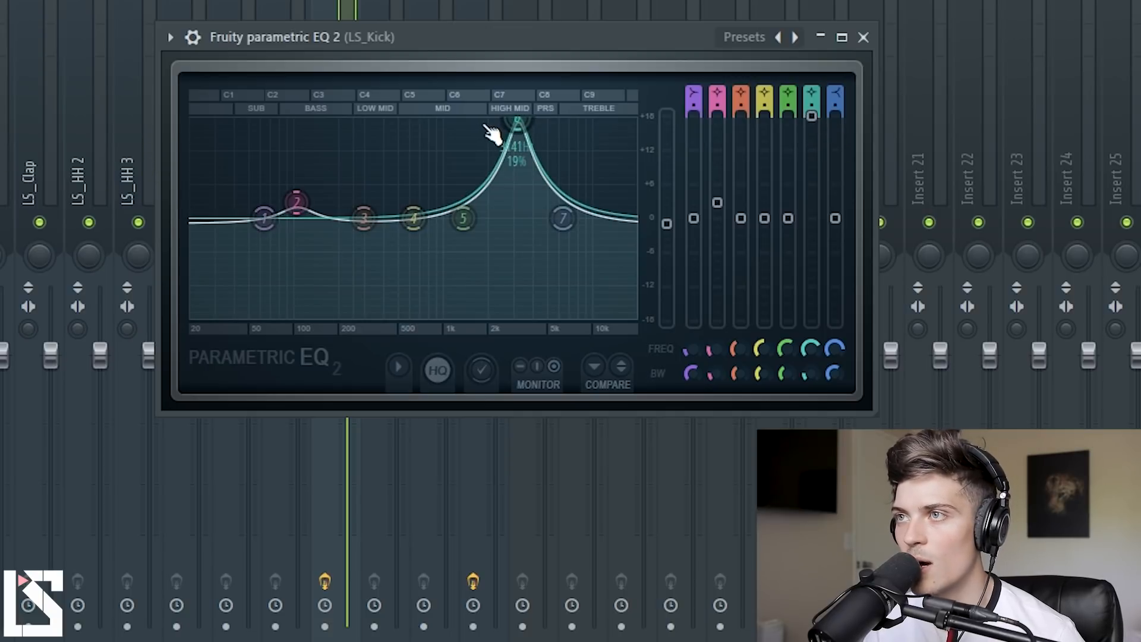
drag(521, 135, 517, 206)
Step: Check the added high-mid lift by playing the beat with the kick's EQ bypassed and re-enabled
click(1039, 200)
click(1113, 201)
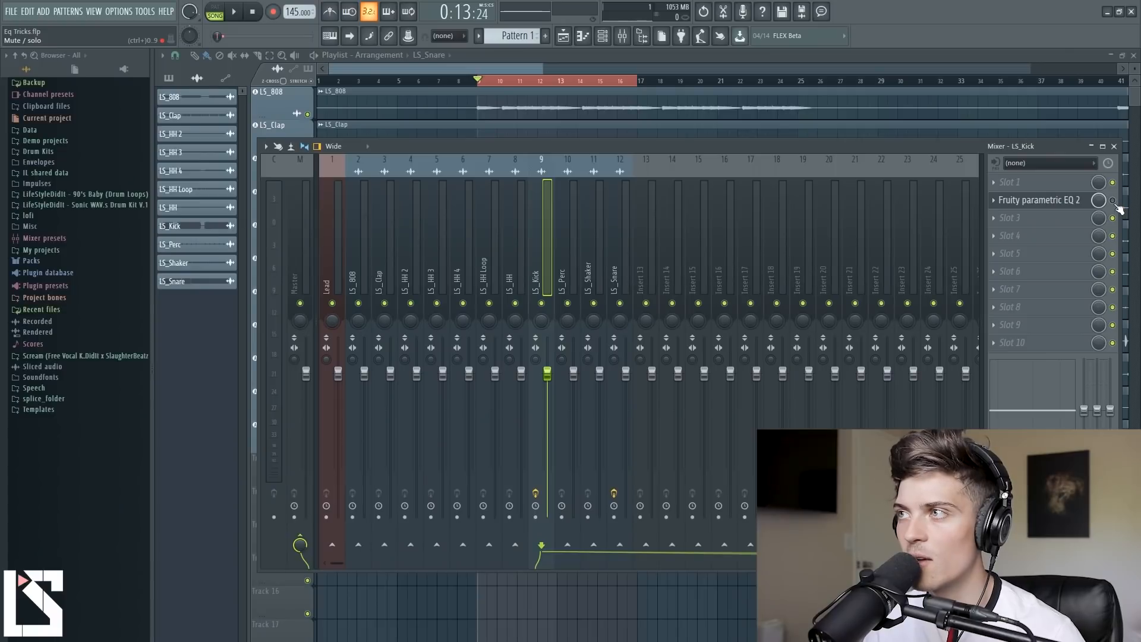
key(space)
key(space)
click(1114, 201)
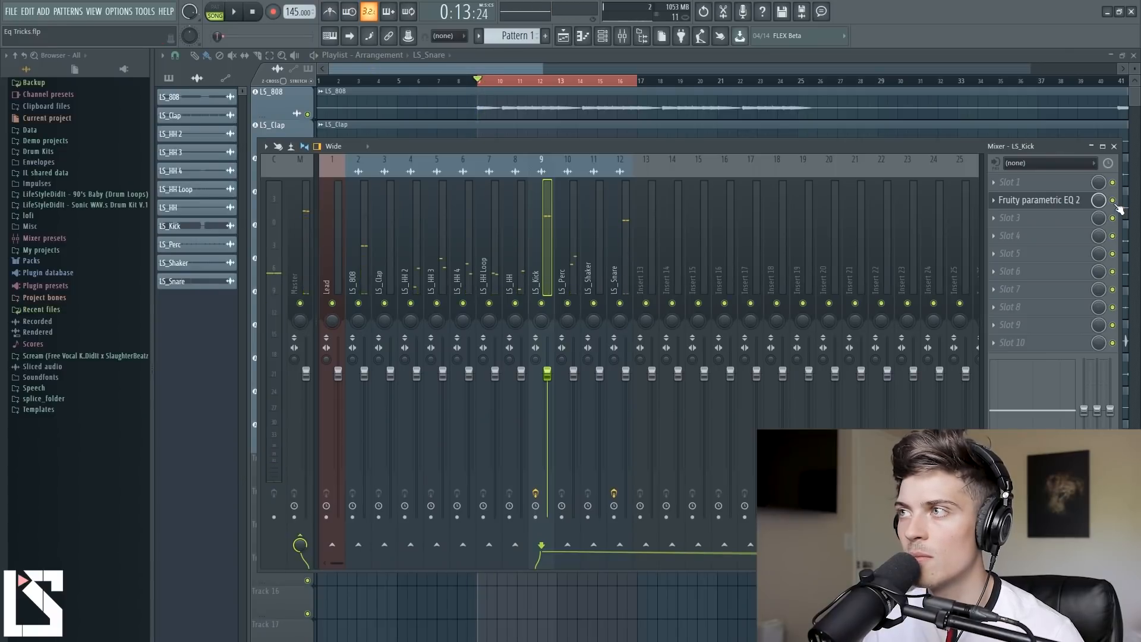
key(space)
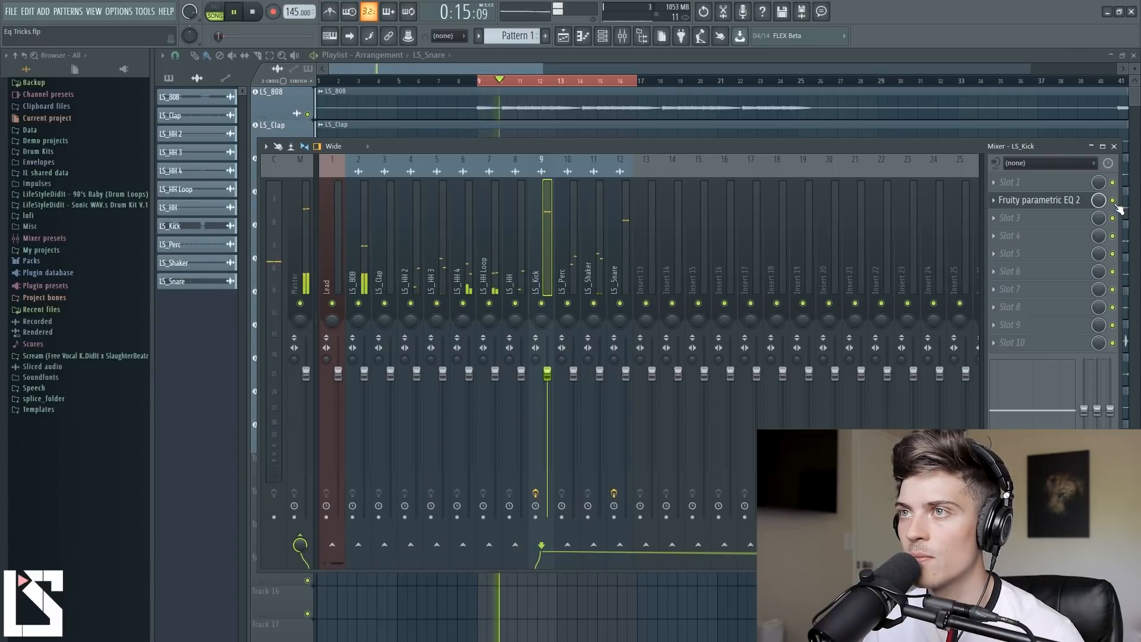
key(space)
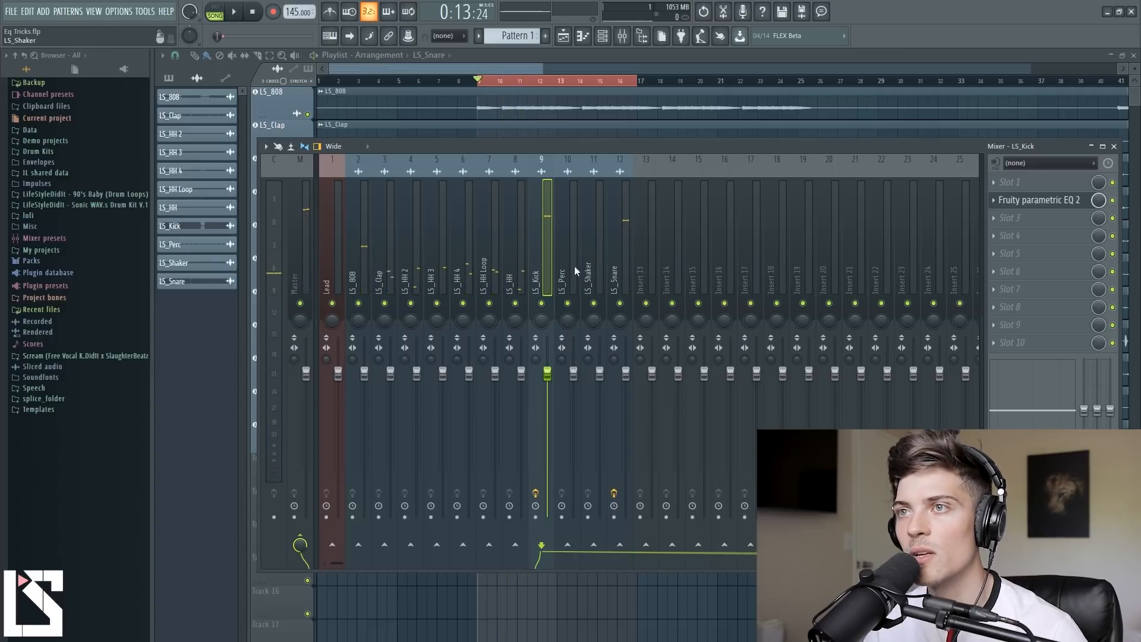
Step: Select the LS_Snare mixer track and open its Fruity parametric EQ 2
click(620, 264)
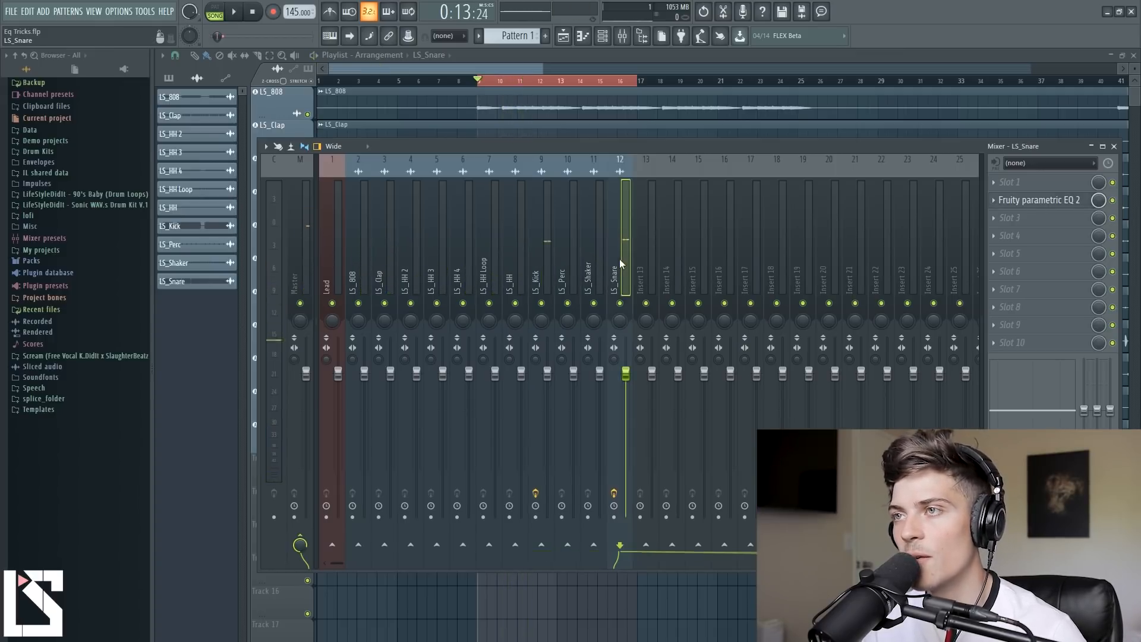
click(1053, 206)
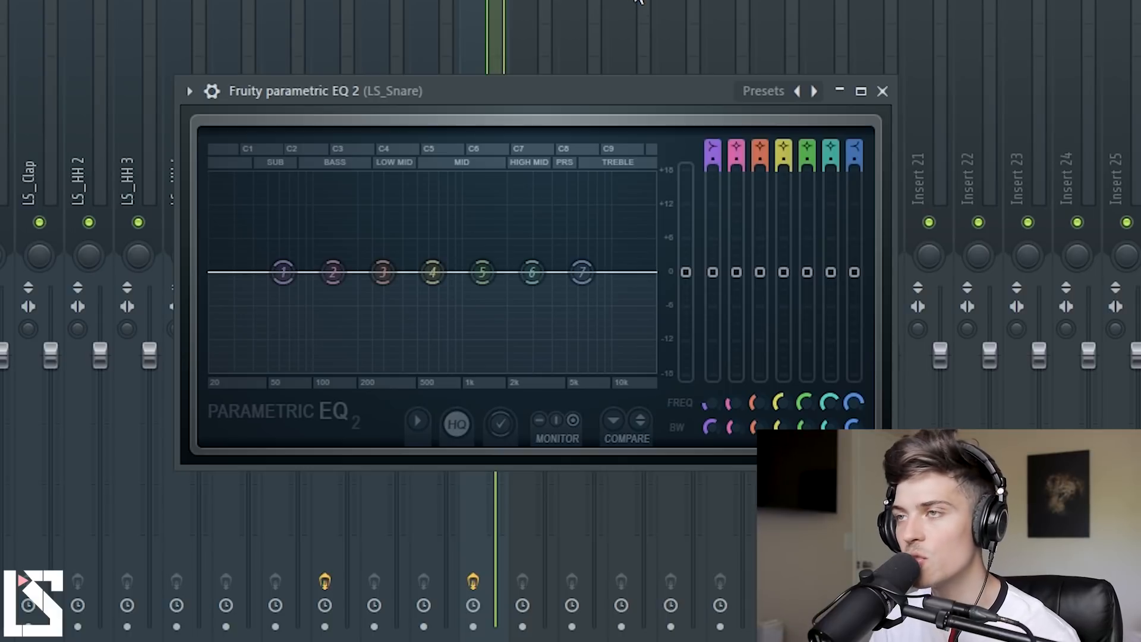
drag(333, 272, 335, 273)
right_click(335, 273)
click(359, 301)
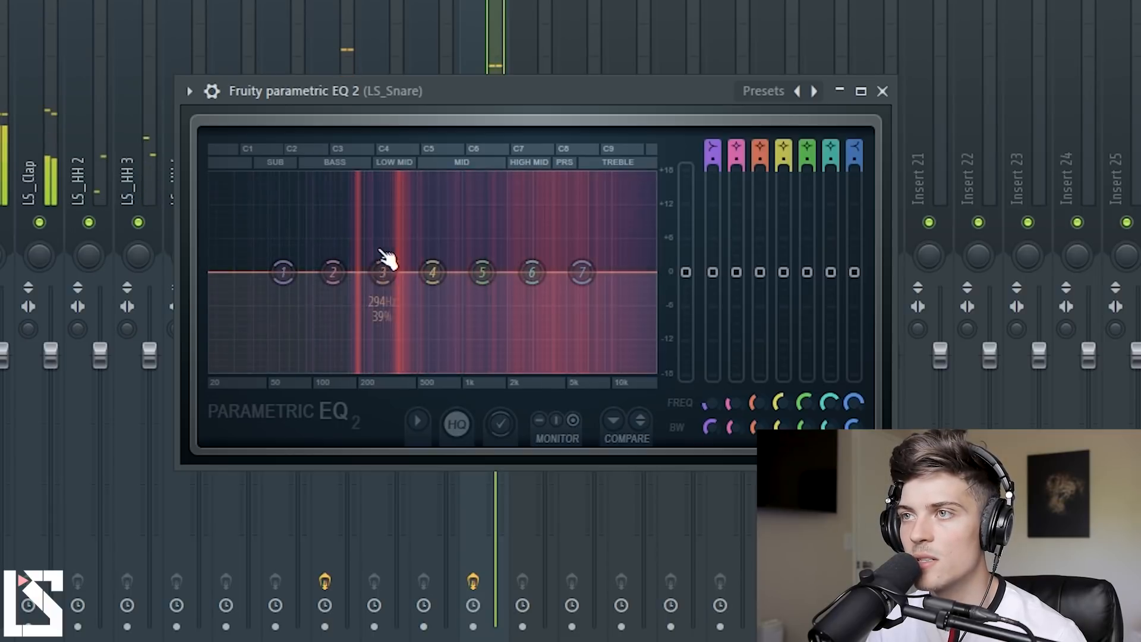
Step: Audition a boost of about 10 dB on the snare's band 3 at 210 Hz with 14% bandwidth, and reduce its gain to about 1.5 dB
drag(383, 272, 361, 213)
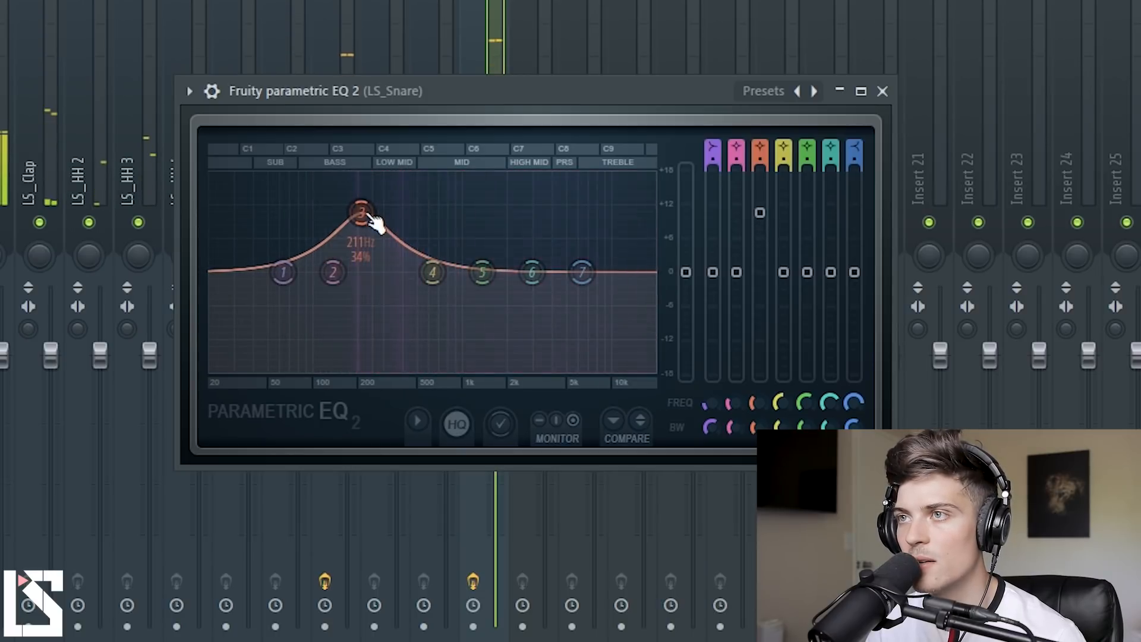
scroll(374, 223, down, 5)
drag(367, 221, 360, 213)
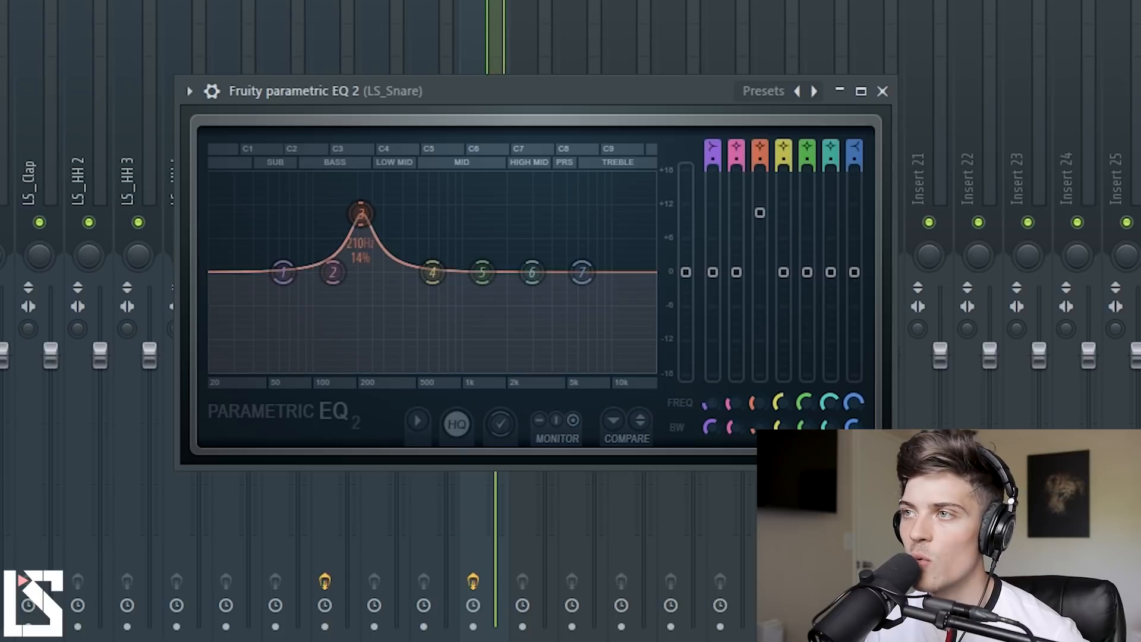
drag(760, 217, 761, 247)
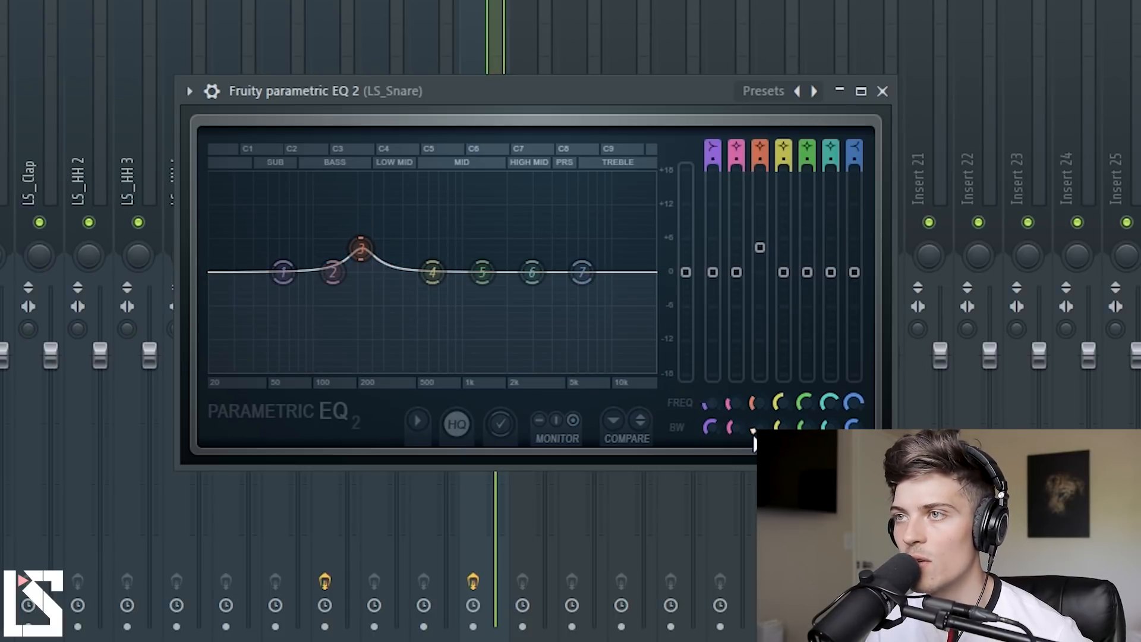
drag(360, 248, 361, 262)
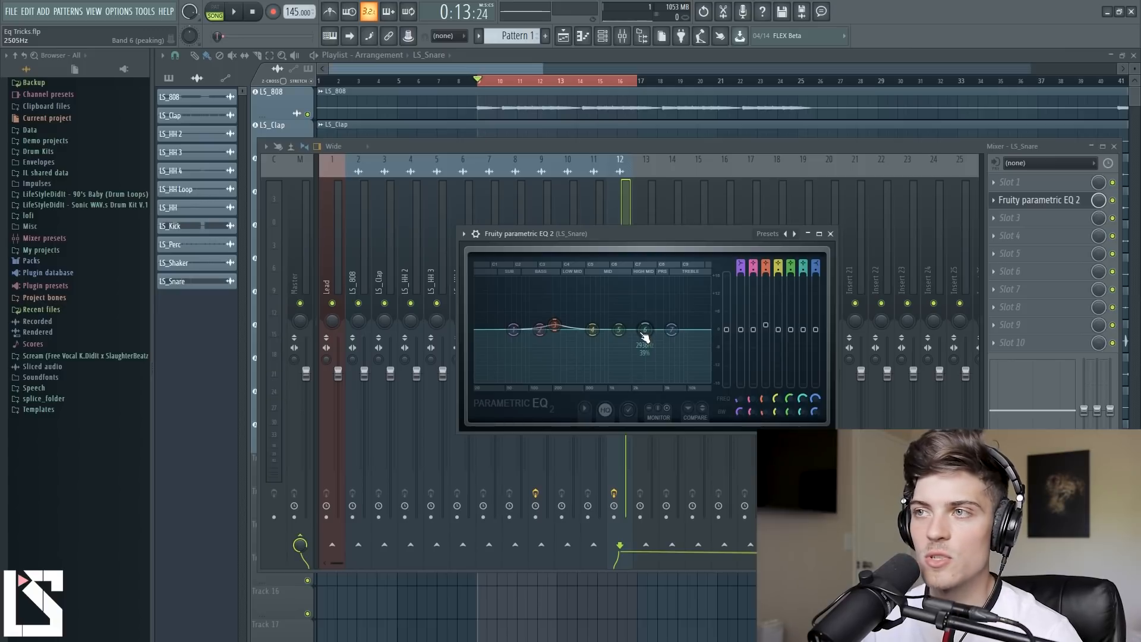
Step: Audition a strong boost on the snare's band 6 around 5.1 kHz, widen it to 34% bandwidth, and reduce its gain to about 2 dB
drag(645, 330, 666, 323)
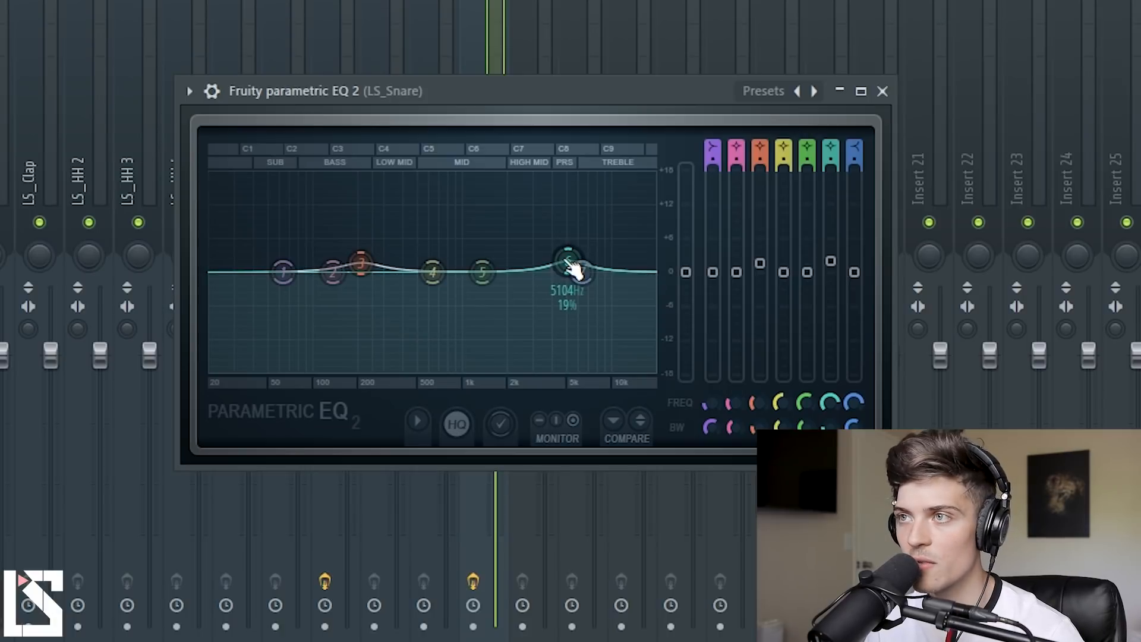
drag(567, 262, 570, 192)
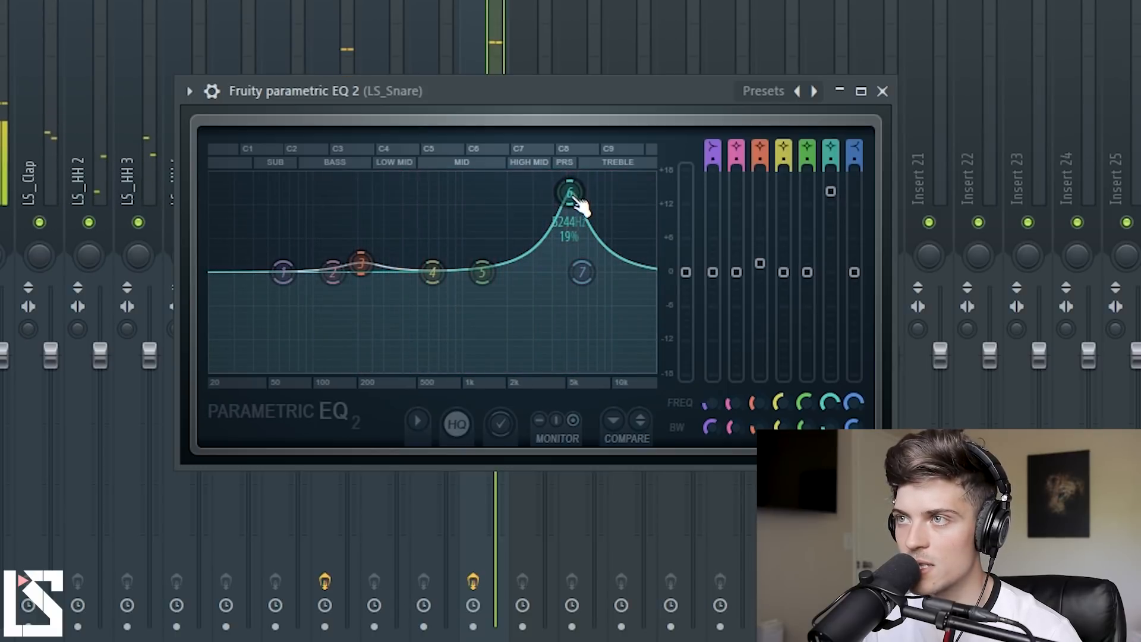
drag(572, 197, 567, 177)
drag(830, 175, 831, 261)
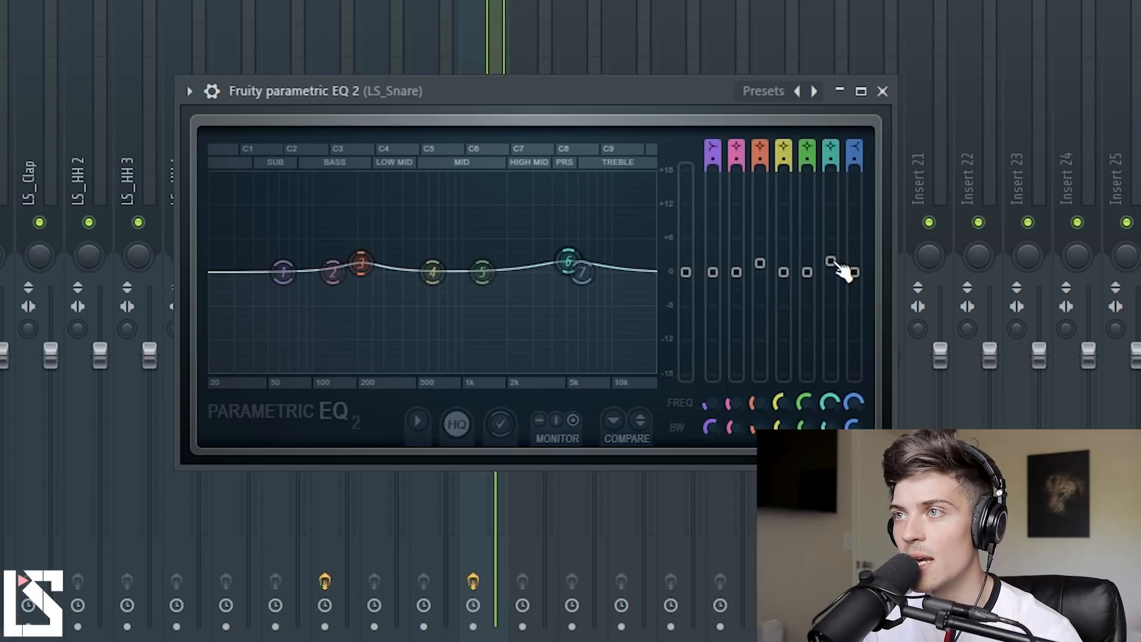
Step: Lower the snare EQ's main level slightly, and during playback raise band 6 a touch and lift band 7 slightly near 10 kHz
drag(687, 273, 687, 277)
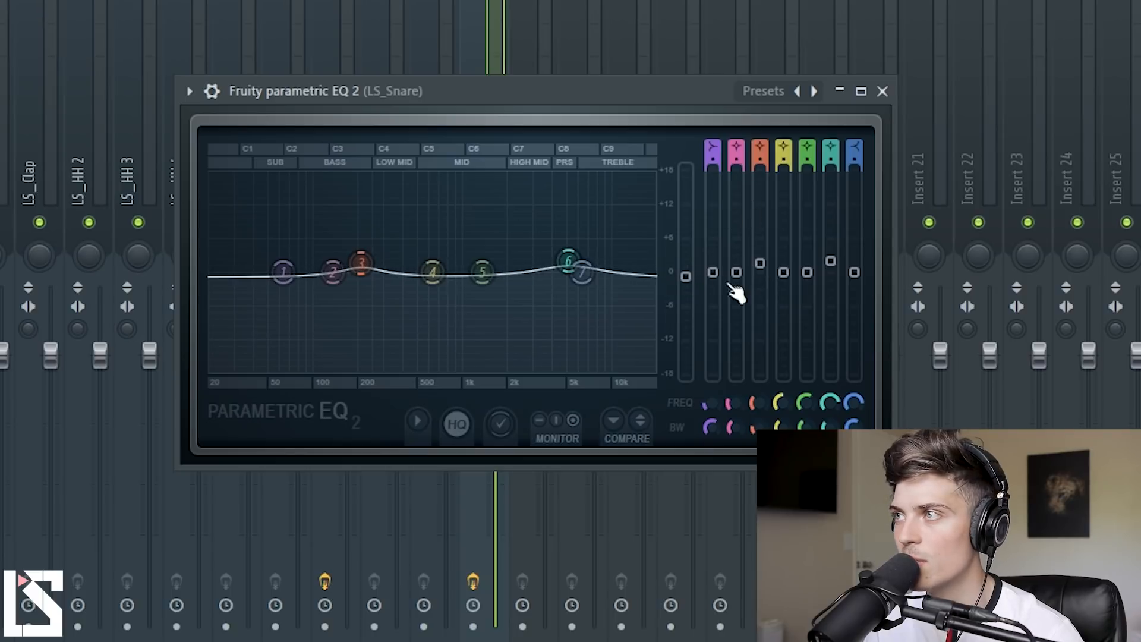
key(space)
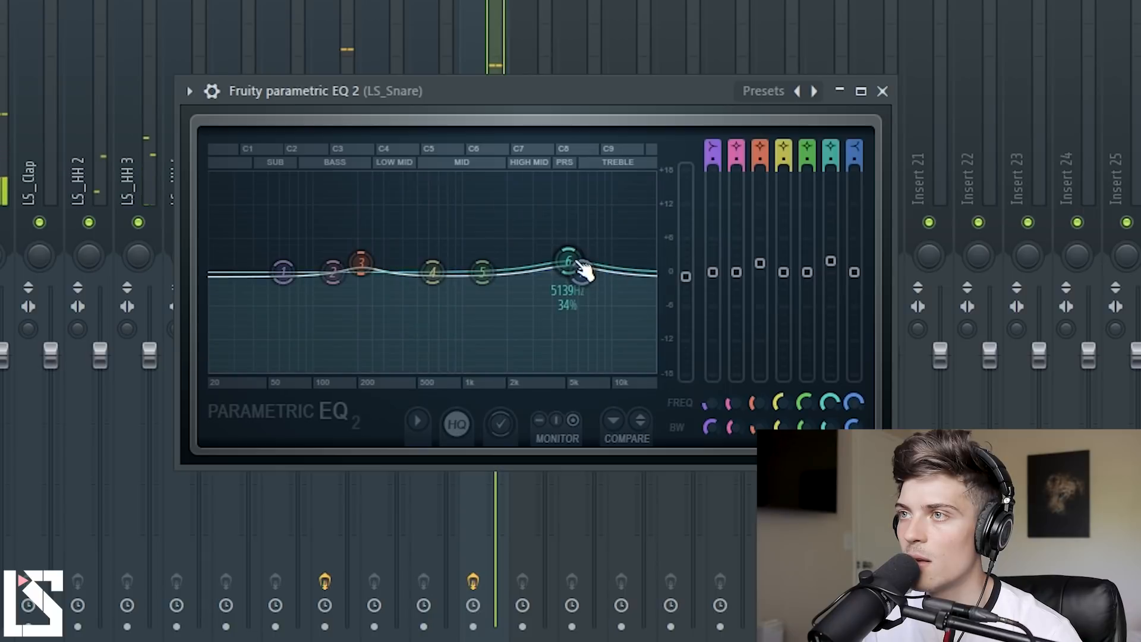
drag(830, 262, 830, 256)
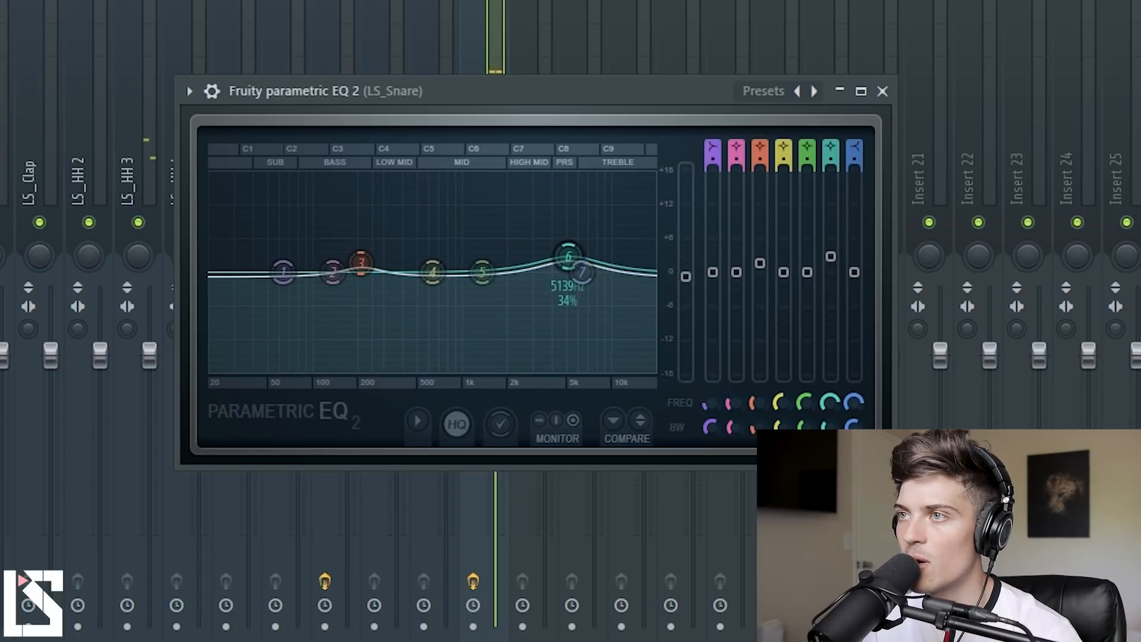
drag(592, 290, 625, 280)
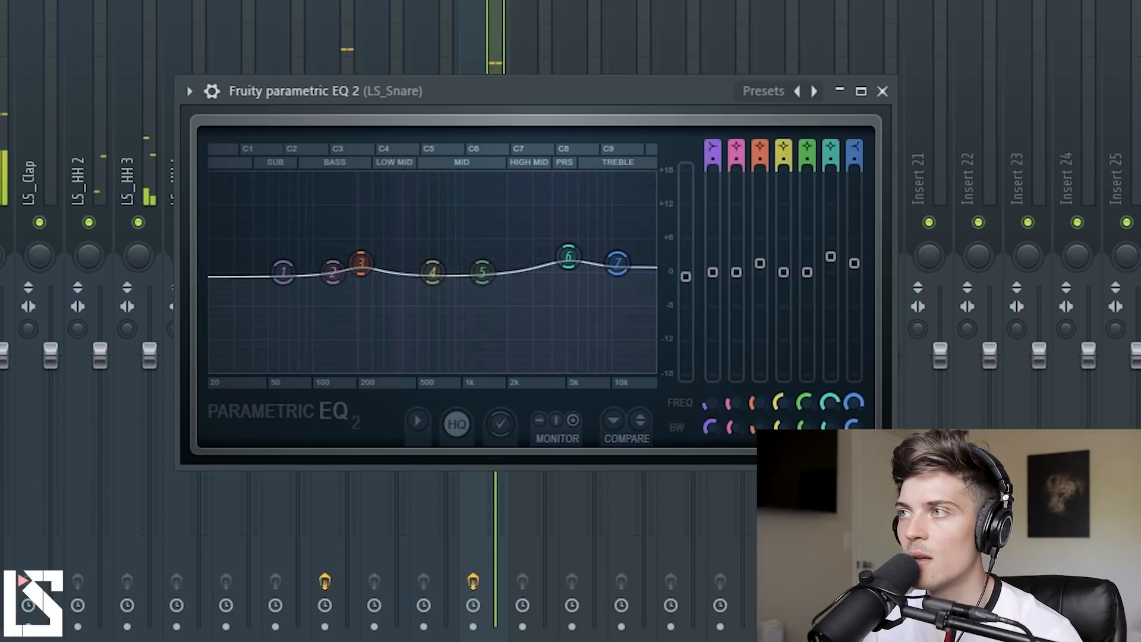
Step: Select the LS_HH Loop mixer track and play the beat to hear the loop in the mix
click(475, 349)
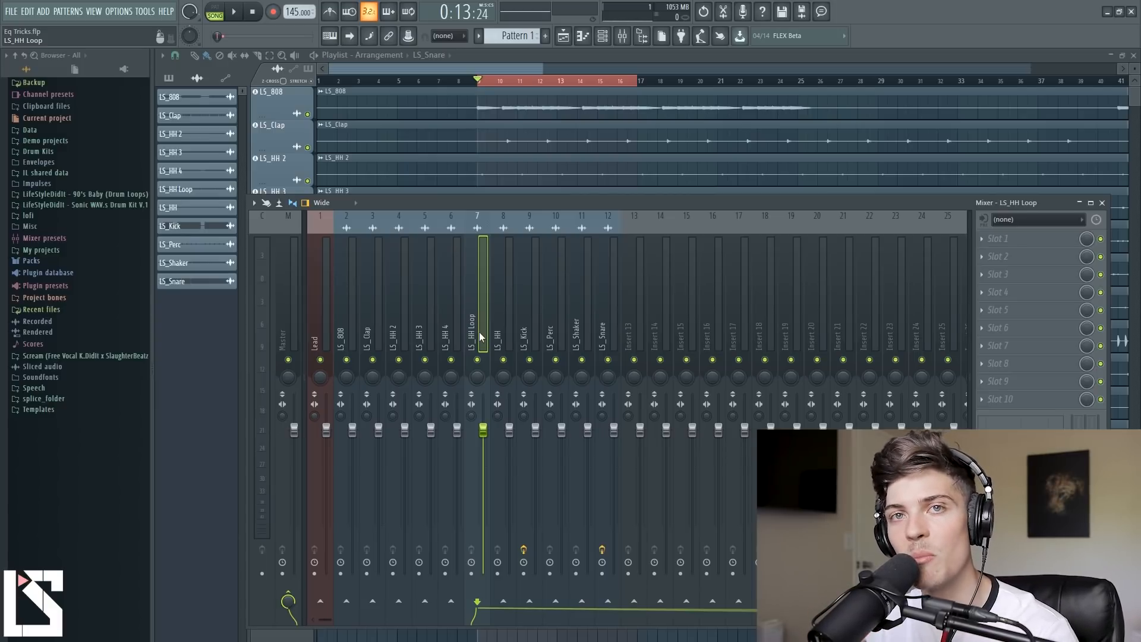
key(space)
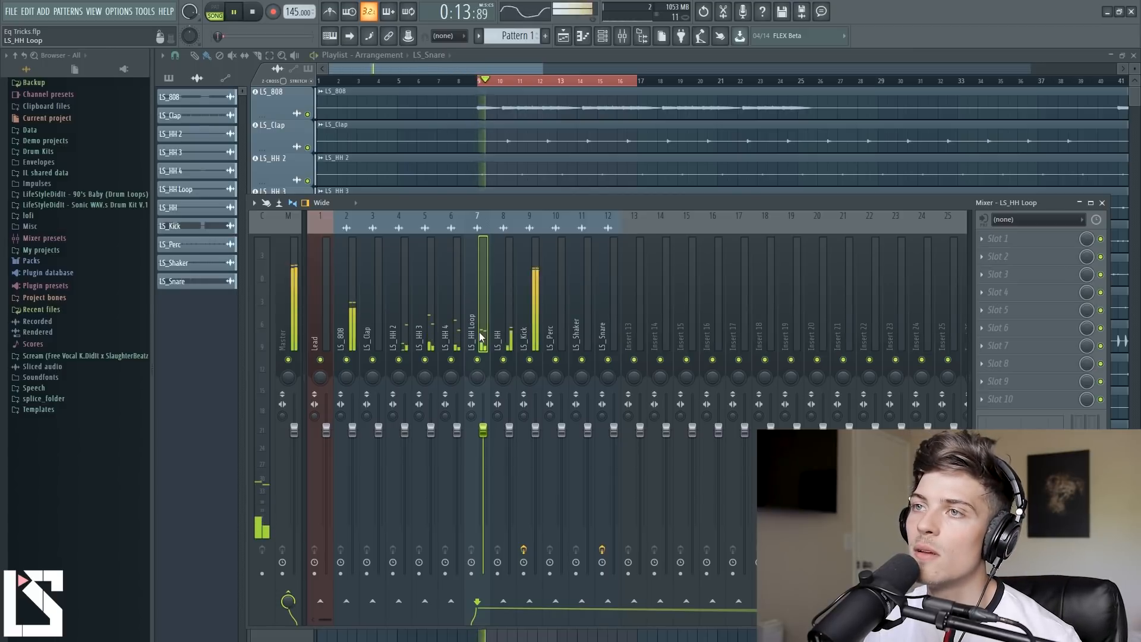
key(space)
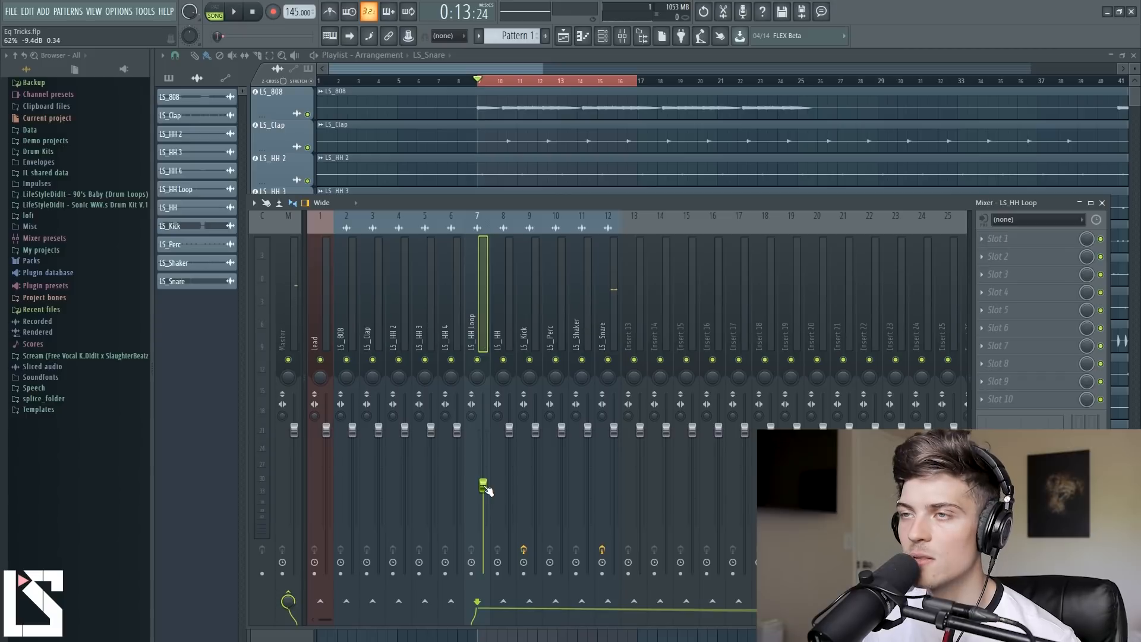
Step: Audition the beat with the hi-hat loop's volume fader lowered and raised, and reset the fader to its default level
key(space)
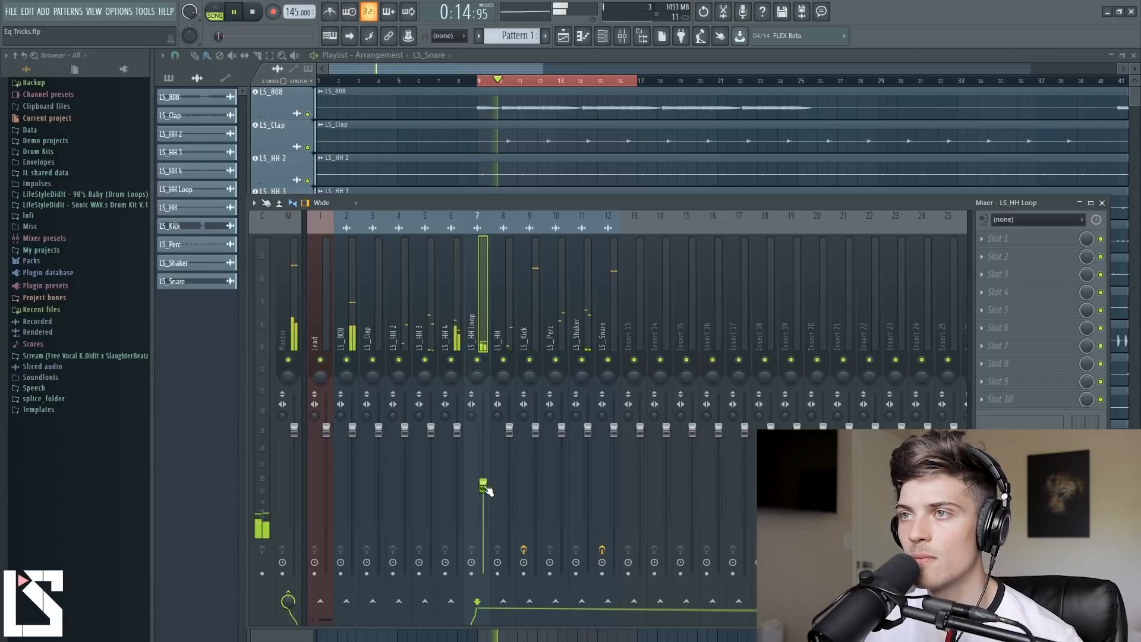
key(space)
drag(484, 486, 483, 429)
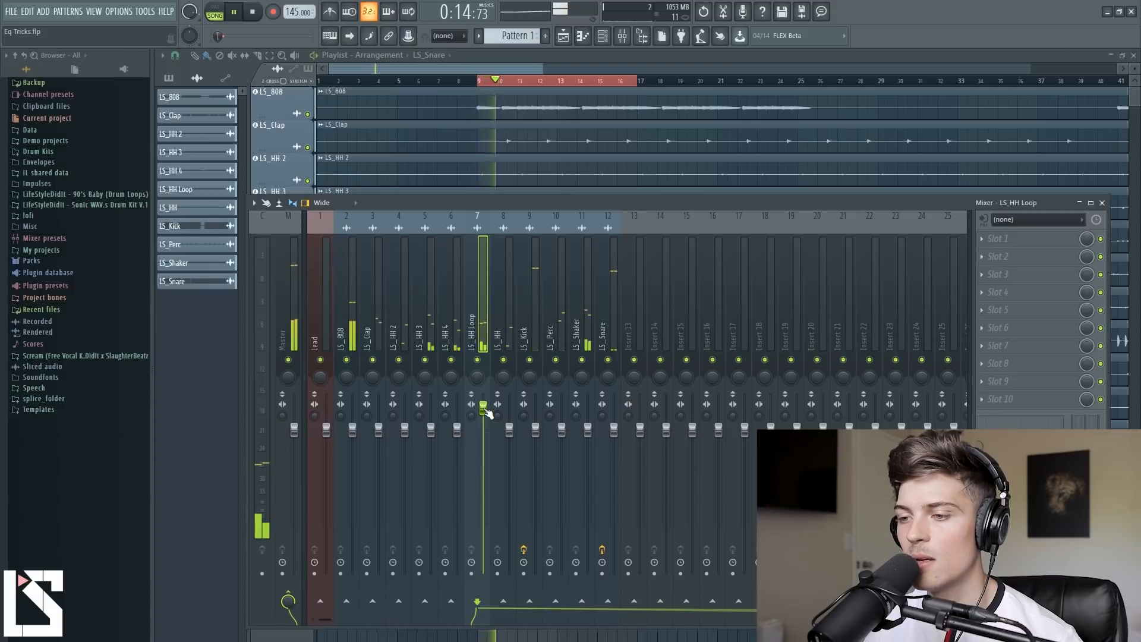
key(space)
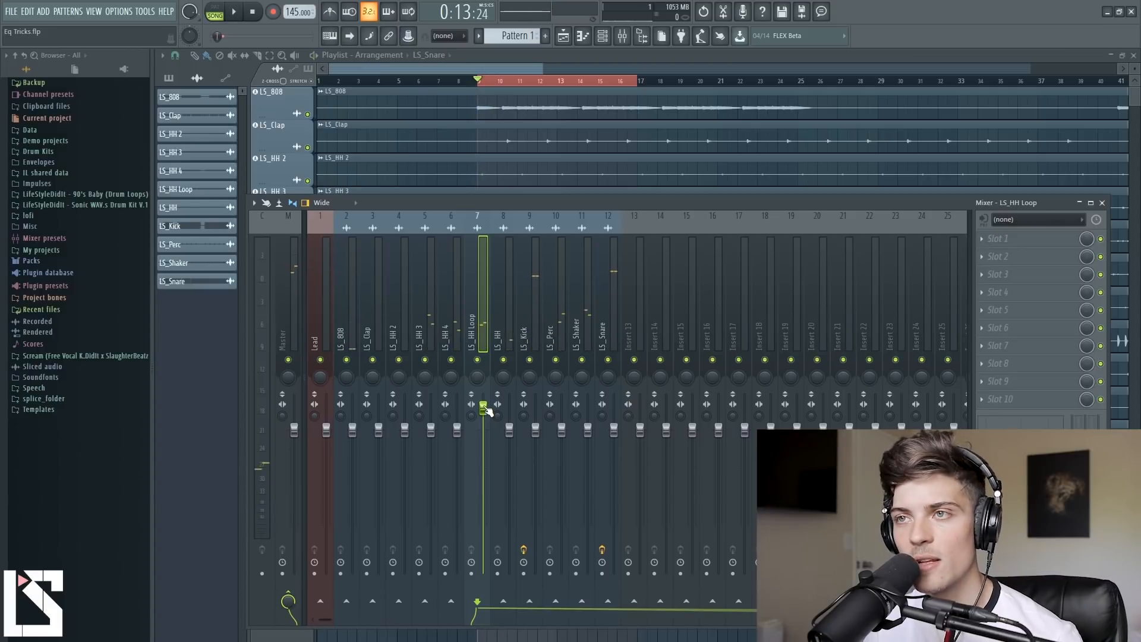
right_click(484, 425)
click(492, 434)
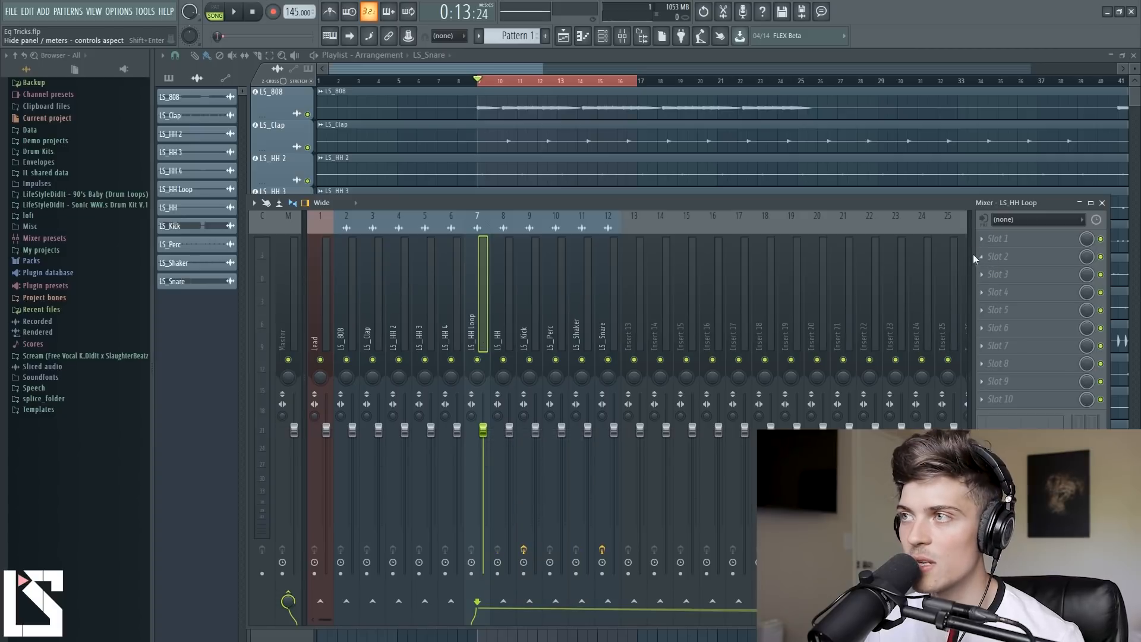
Step: Add Fruity Parametric EQ 2 to effect slot 2 of LS_HH Loop and place its window over the mixer during playback
click(994, 257)
mouse_move(944, 364)
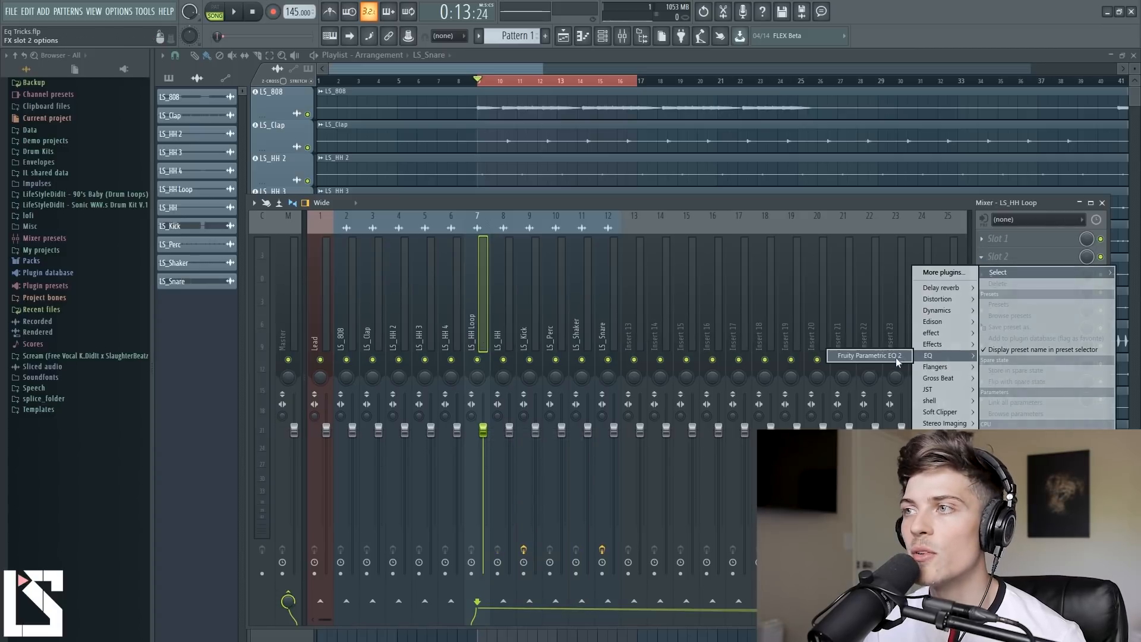
click(832, 359)
key(space)
drag(324, 138, 607, 288)
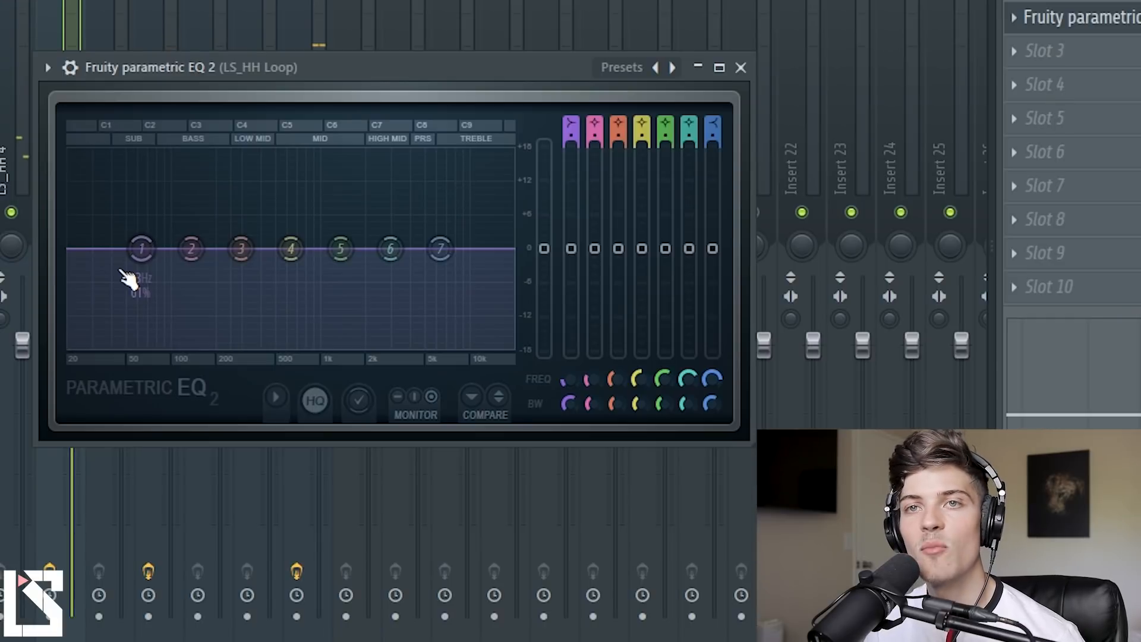
Step: Cut the hi-hat loop's lows with band 1 near 400 Hz at -18 dB, and push band 5 to a narrow 18 dB high-mid boost
drag(142, 249, 273, 345)
drag(340, 249, 423, 202)
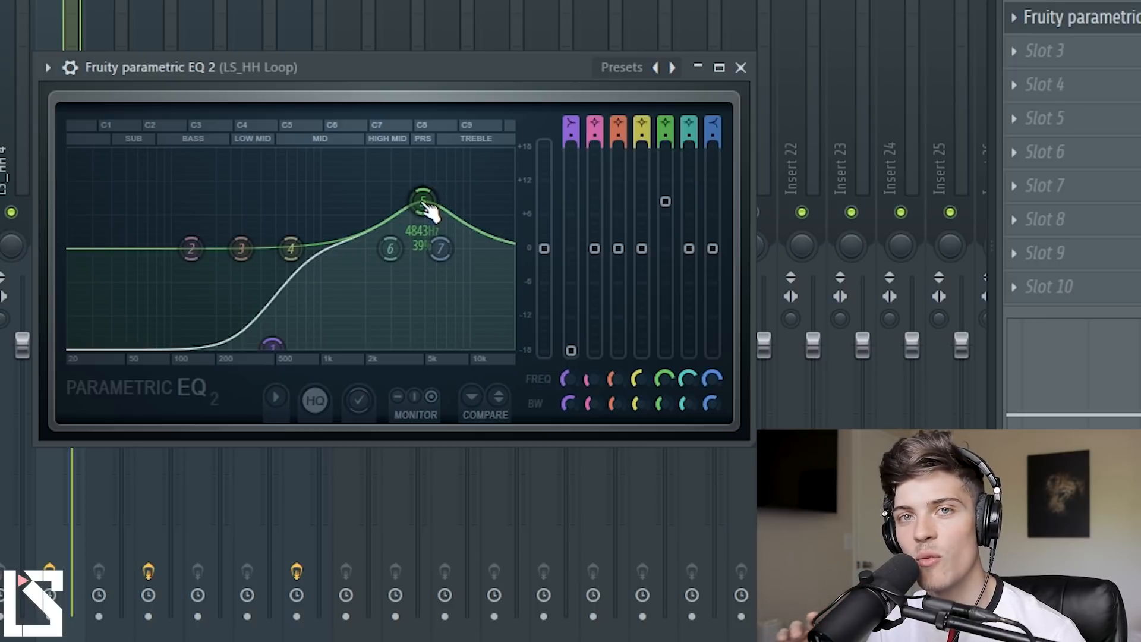
drag(425, 205, 407, 153)
scroll(424, 164, down, 5)
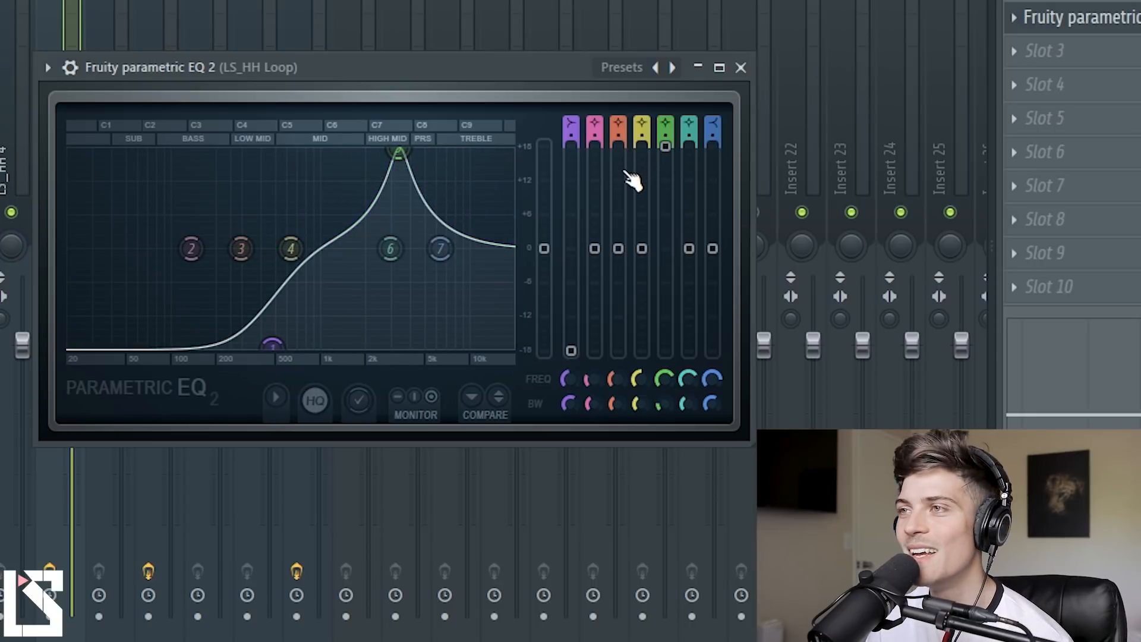
Step: Reduce the hi-hat loop's band 5 to about 3 dB with 29% bandwidth, and lift band 7 by about 3 dB near 10 kHz
drag(666, 146, 665, 226)
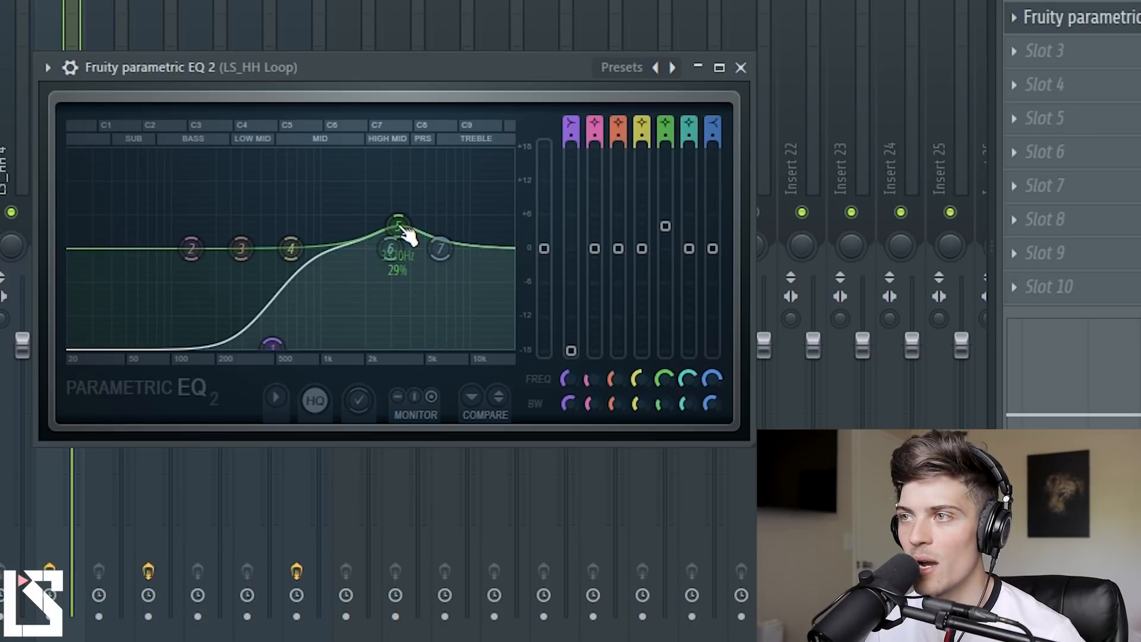
drag(666, 226, 666, 229)
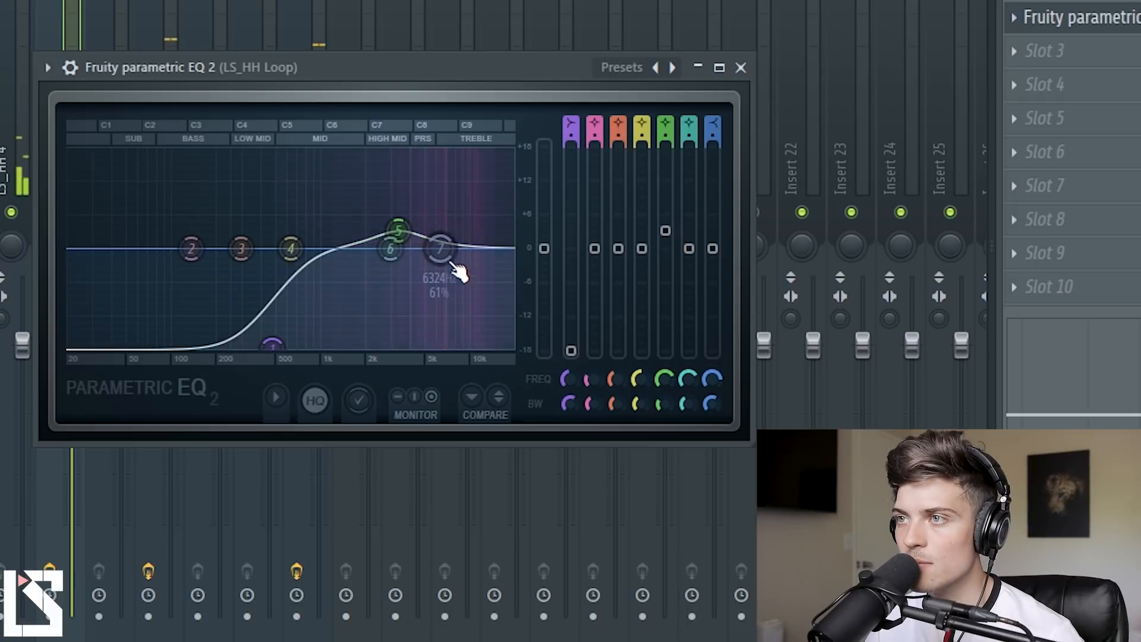
drag(439, 249, 475, 233)
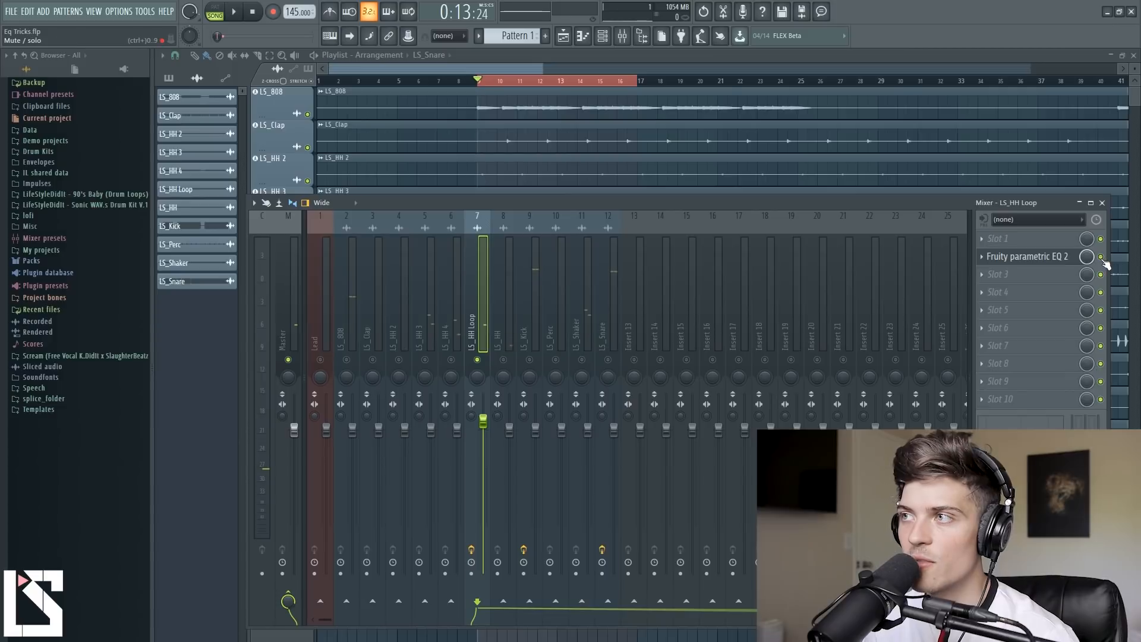
Step: Play the soloed hi-hat loop to check its EQ, and move the mixer window back up over the playlist
key(space)
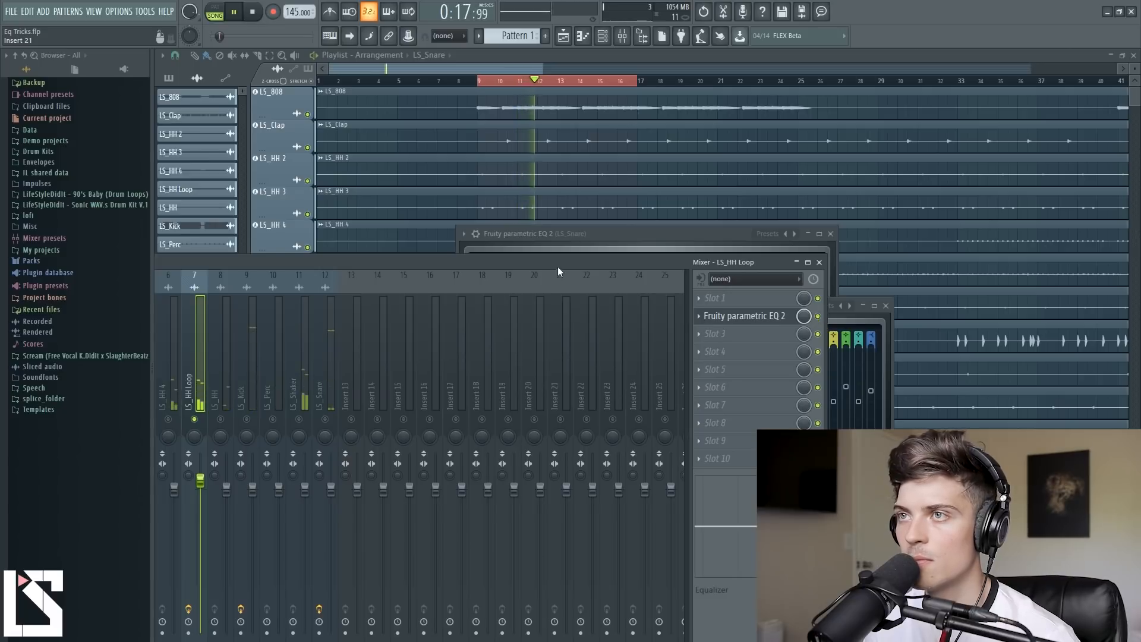
drag(562, 265, 808, 224)
key(space)
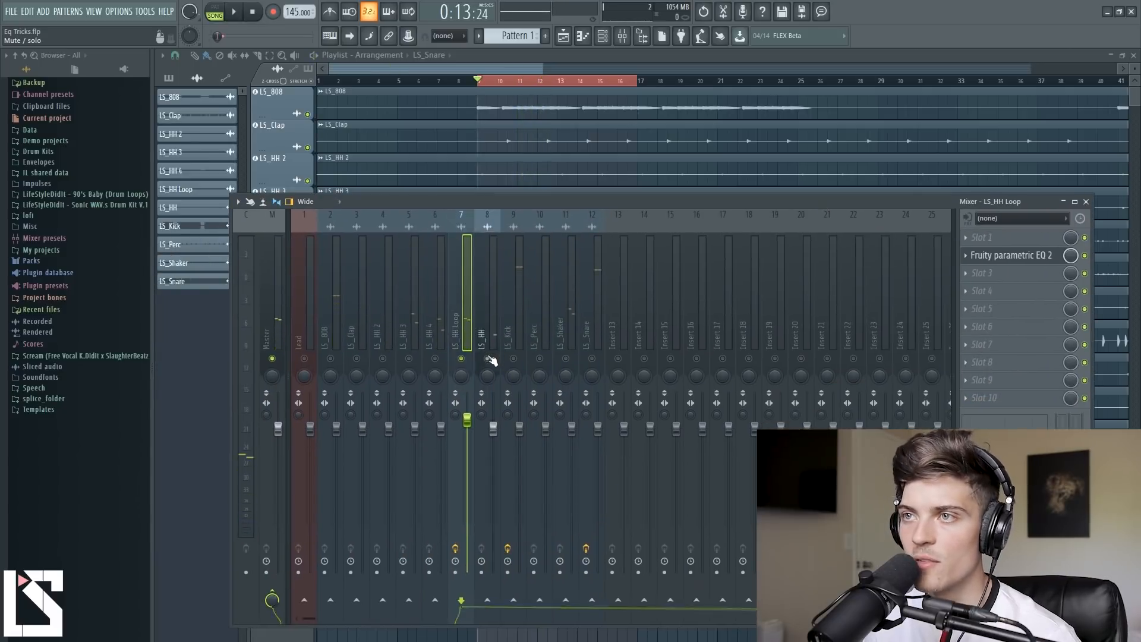